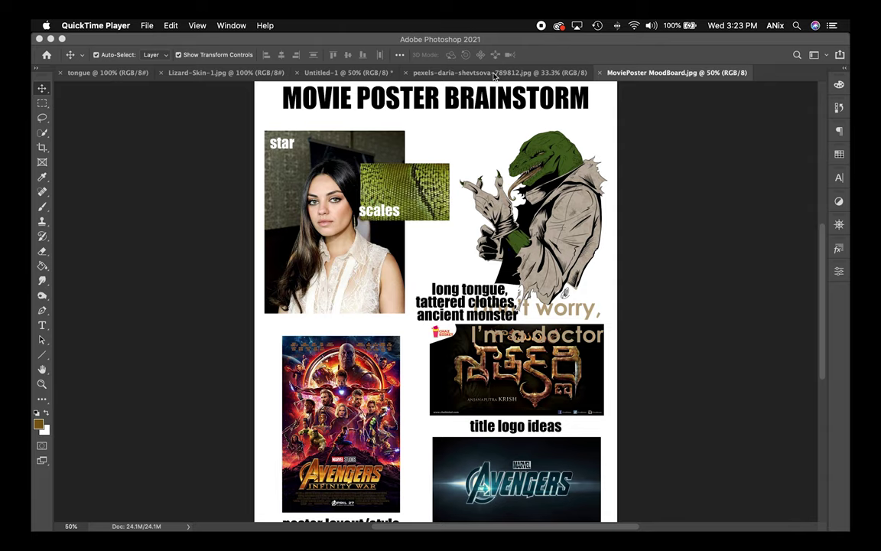
# Select the woman in the portrait photo automatically with the Select Subject command.
pyautogui.click(447, 66)
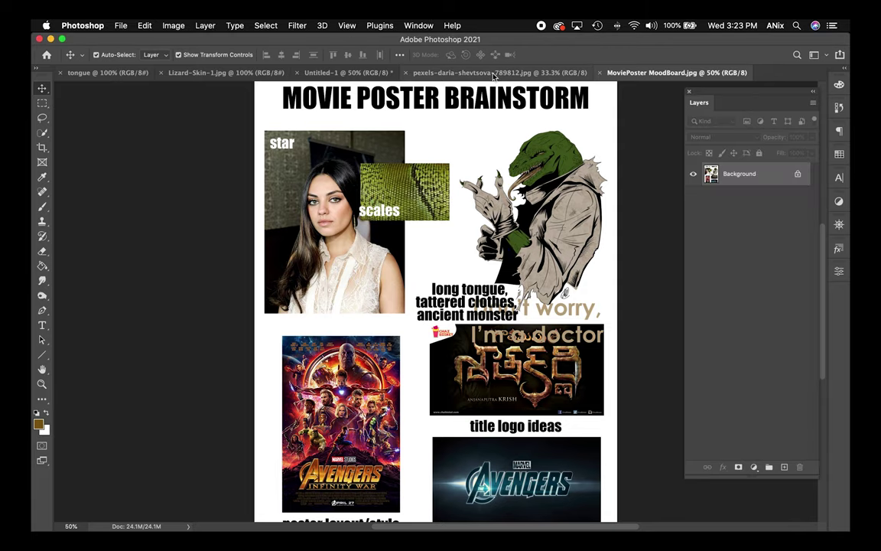
pyautogui.click(494, 73)
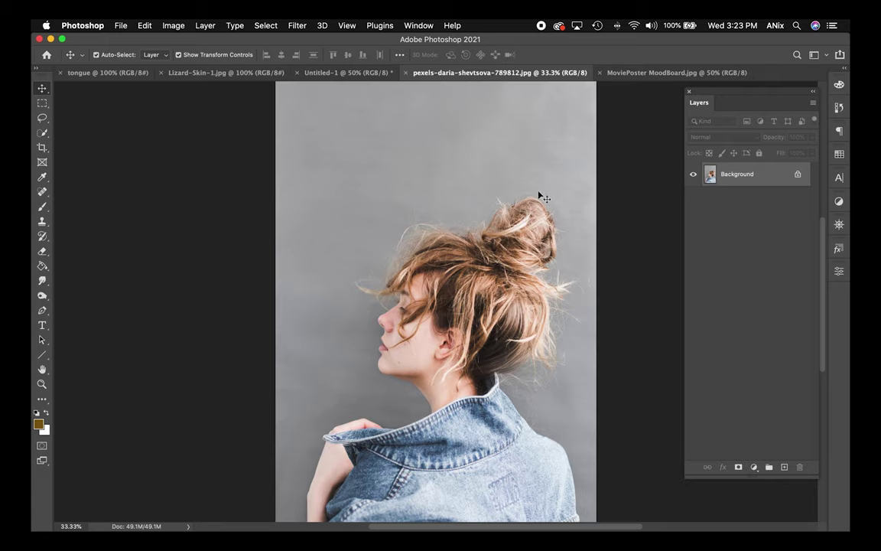
pyautogui.click(267, 26)
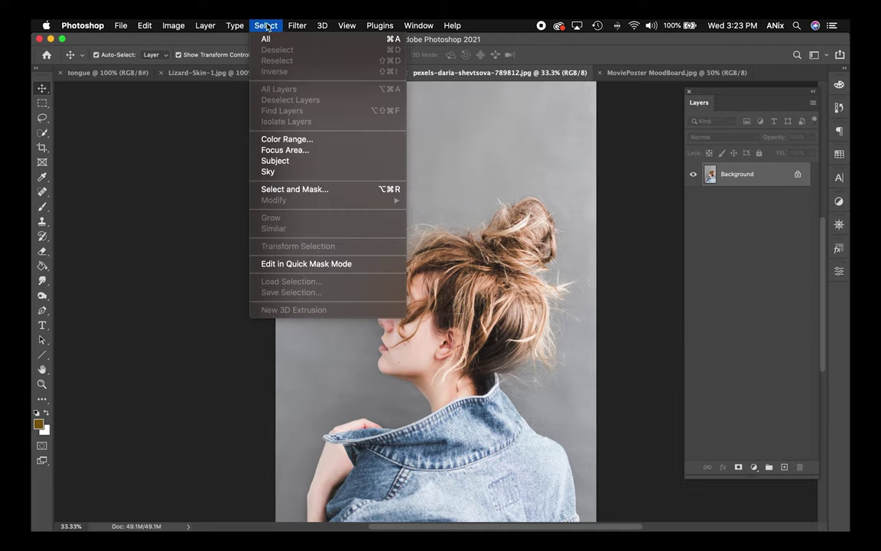
pyautogui.click(277, 165)
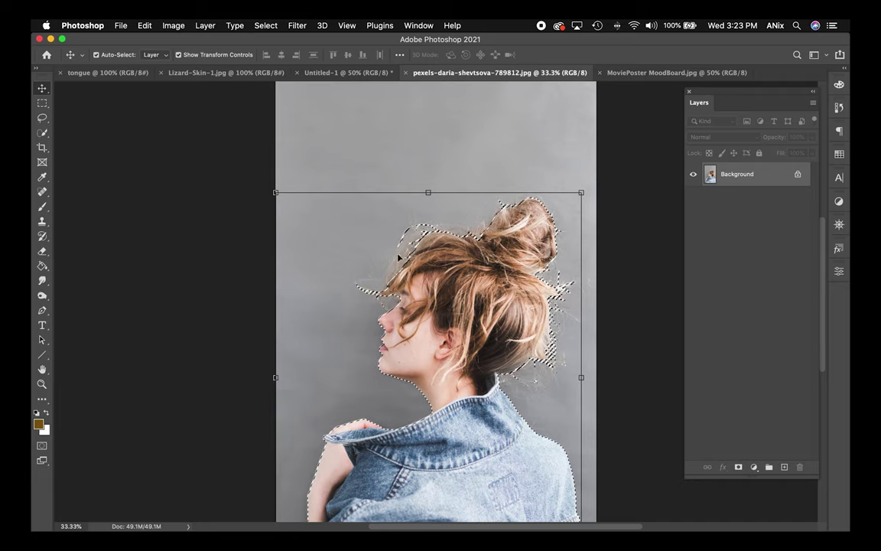
# Preview the woman's selection in Select and Mask using the Black & White view, and accept it with default refinement settings.
pyautogui.click(42, 106)
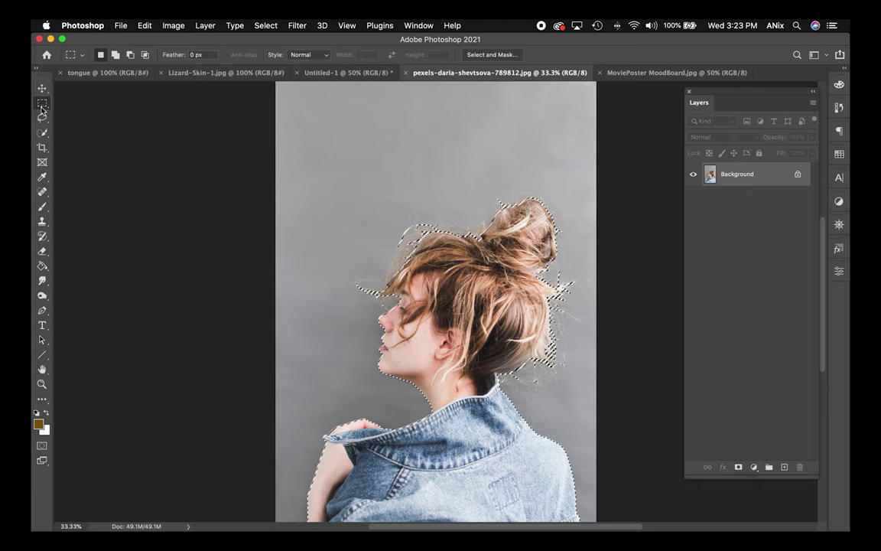
pyautogui.click(507, 55)
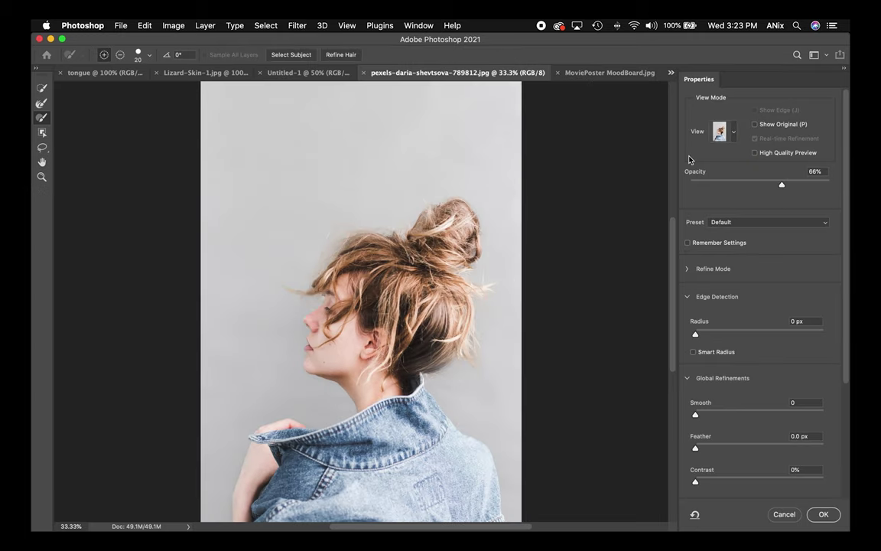
pyautogui.click(735, 132)
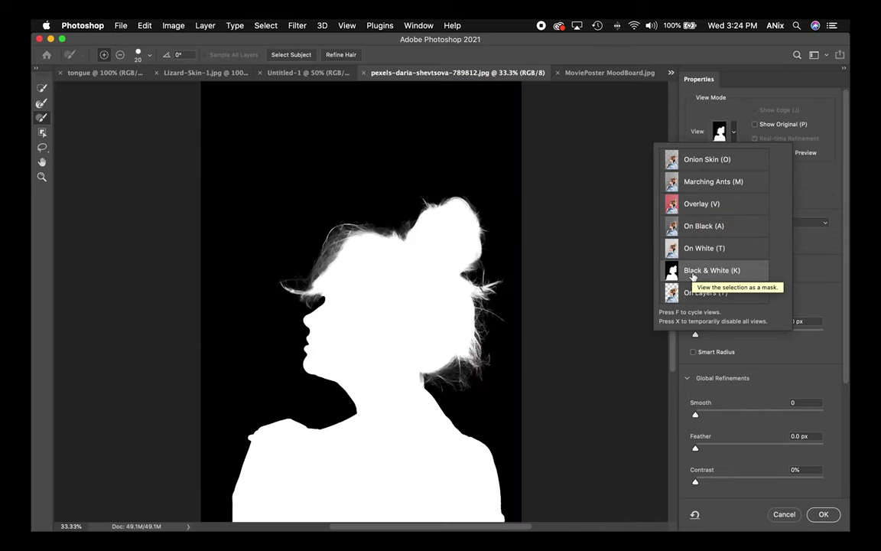
pyautogui.click(797, 176)
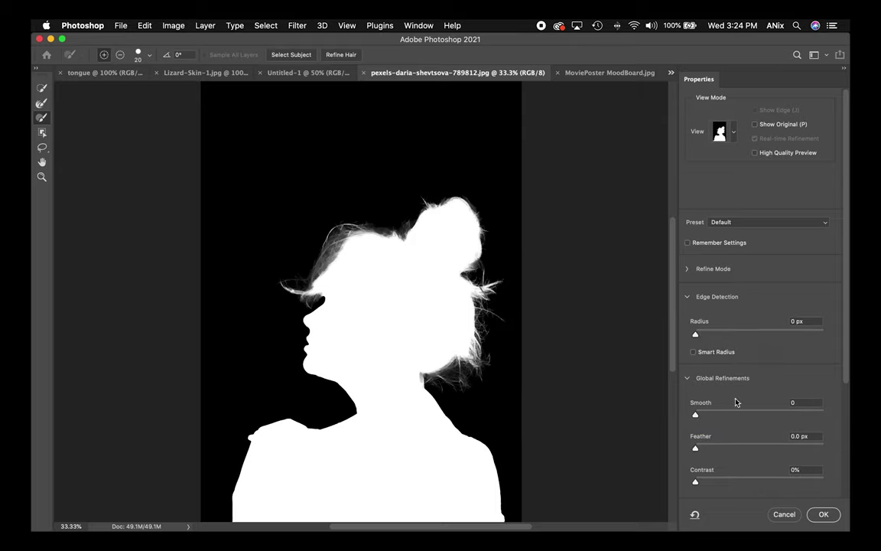
pyautogui.click(824, 514)
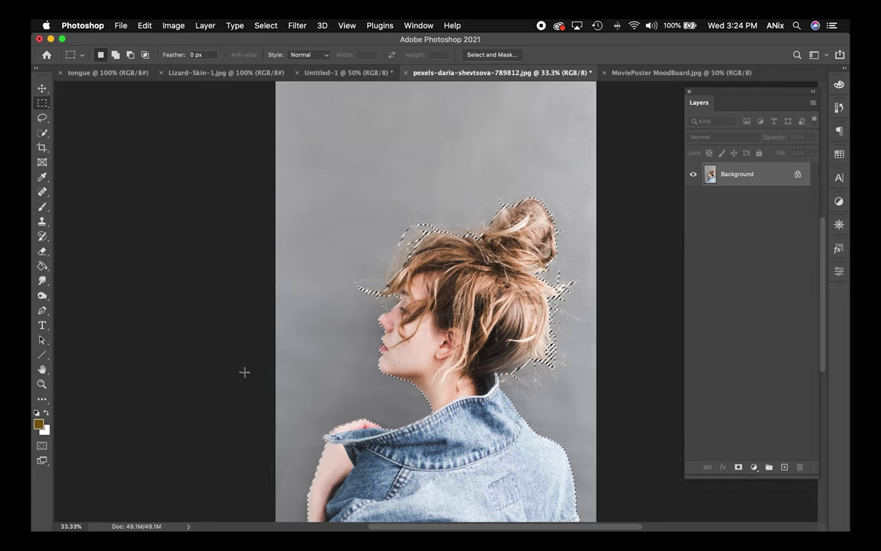
# Inspect the selection edges around the hair, face, neck and jacket in Quick Mask mode with the Brush at size 80.
pyautogui.click(42, 448)
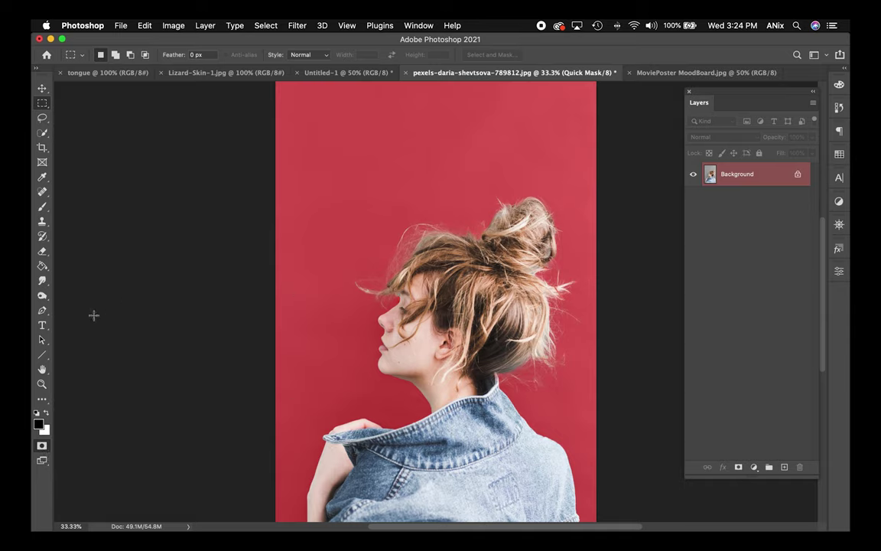
pyautogui.click(42, 207)
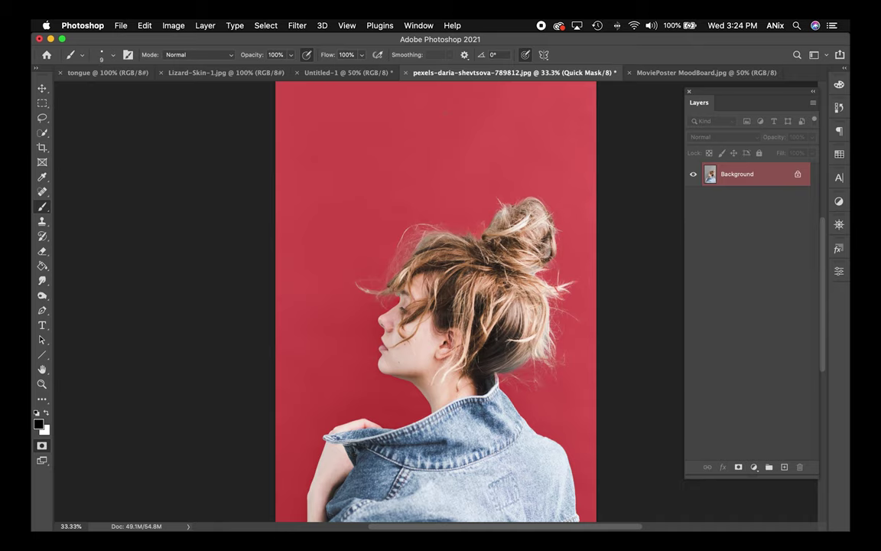
pyautogui.press('super+equal')
pyautogui.press('super+equal')
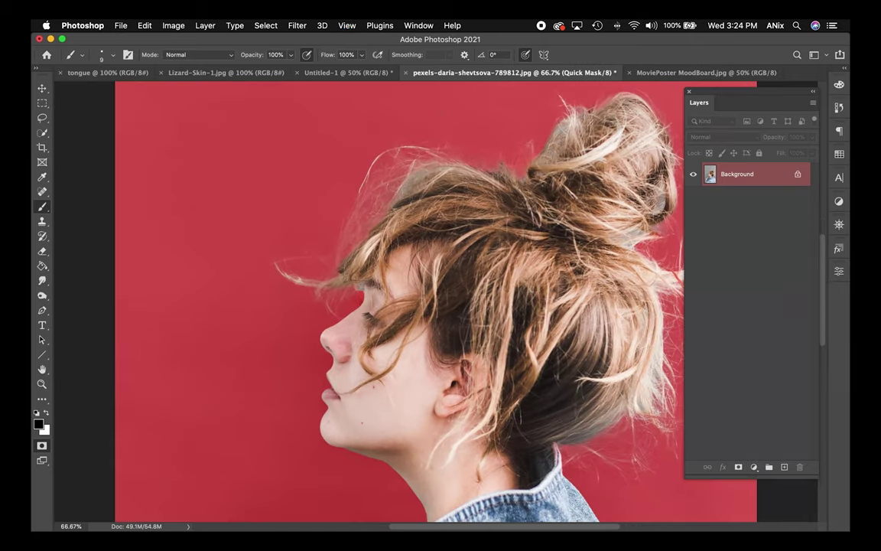
pyautogui.press('super+equal')
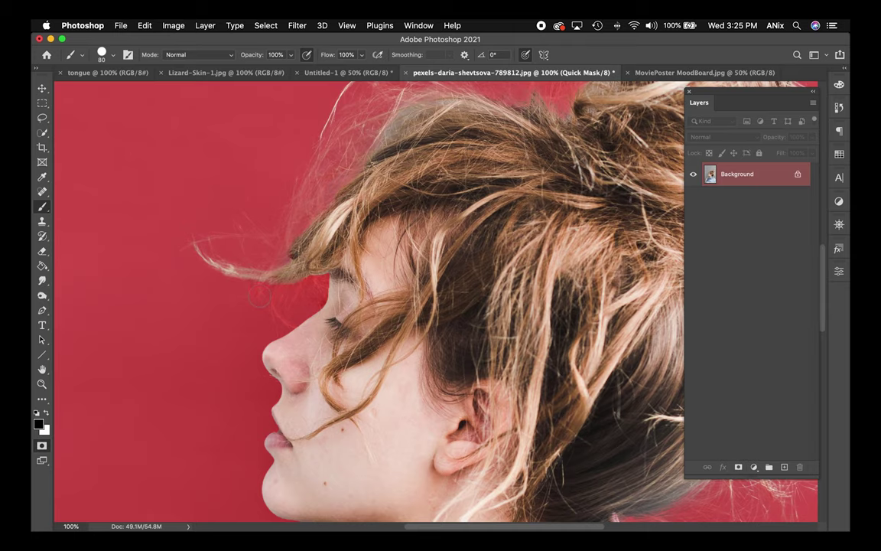
pyautogui.moveTo(530, 324); pyautogui.dragTo(360, 189)
pyautogui.moveTo(586, 417); pyautogui.dragTo(612, 324)
pyautogui.moveTo(395, 375); pyautogui.dragTo(541, 359)
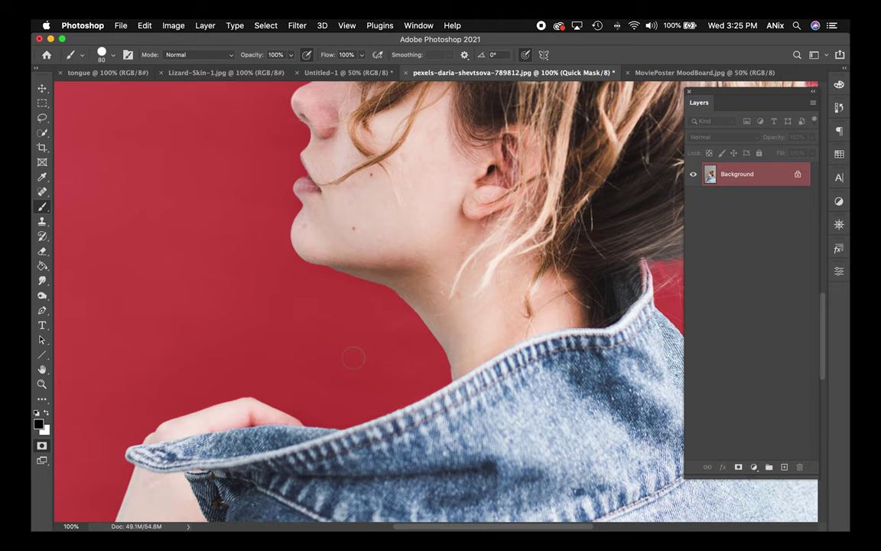
pyautogui.moveTo(331, 365); pyautogui.dragTo(442, 196)
pyautogui.moveTo(505, 478); pyautogui.dragTo(417, 466)
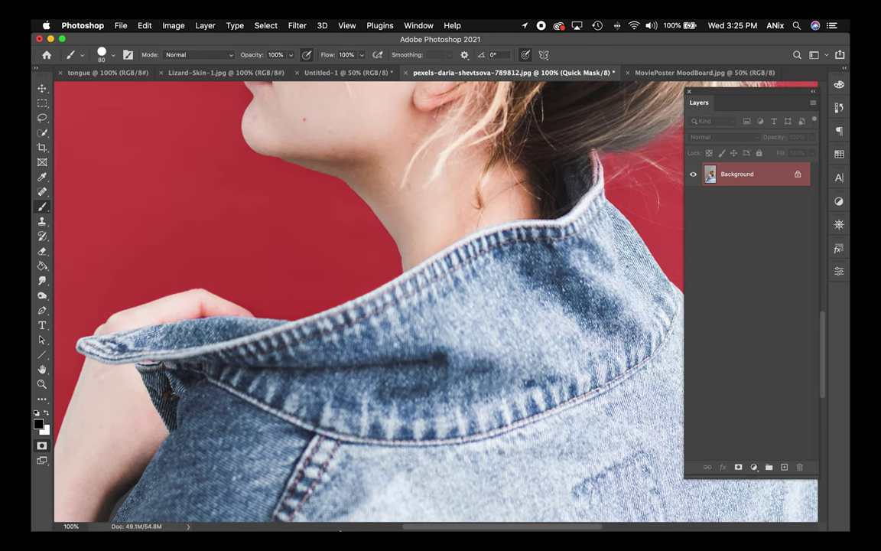
pyautogui.scroll(5, 417, 466)
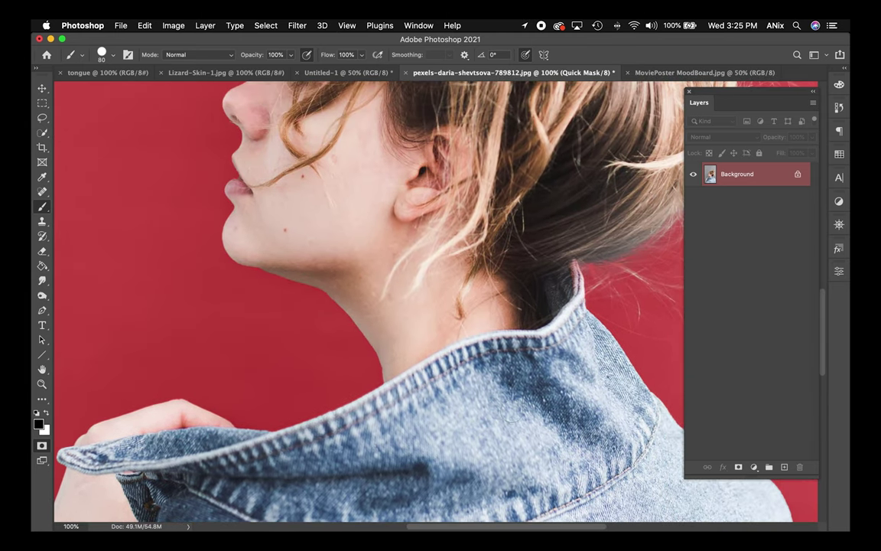
pyautogui.press('super+minus')
pyautogui.press('super+minus')
pyautogui.press('super+minus')
pyautogui.press('super+minus')
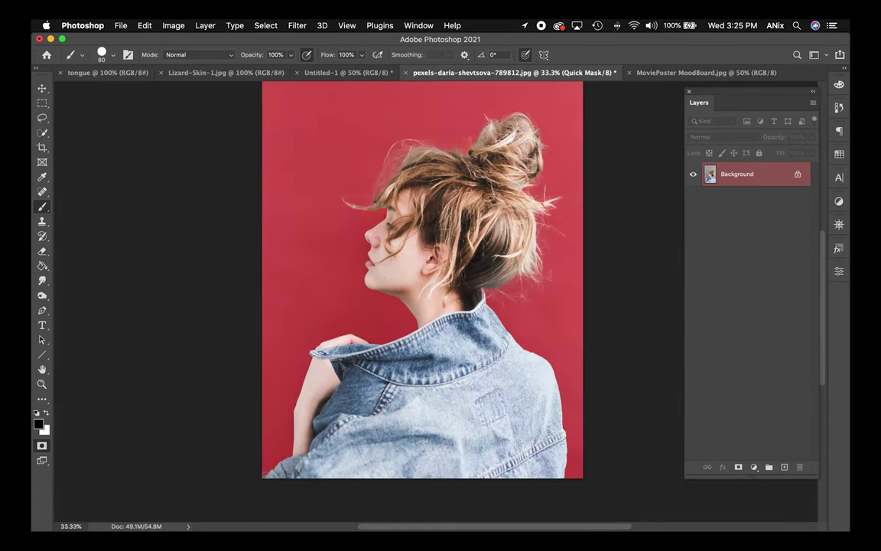
# Leave Quick Mask mode to restore the woman's selection and activate the Move tool.
pyautogui.click(257, 26)
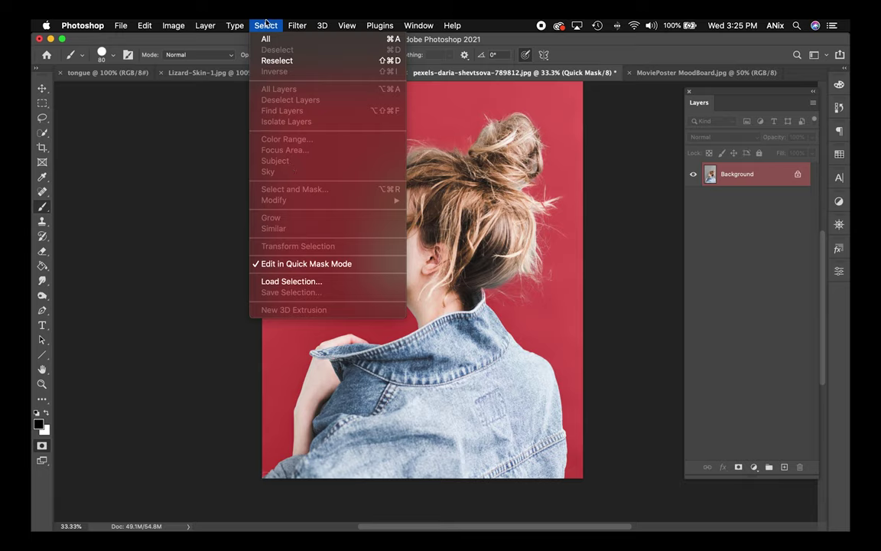
pyautogui.click(210, 98)
pyautogui.click(42, 447)
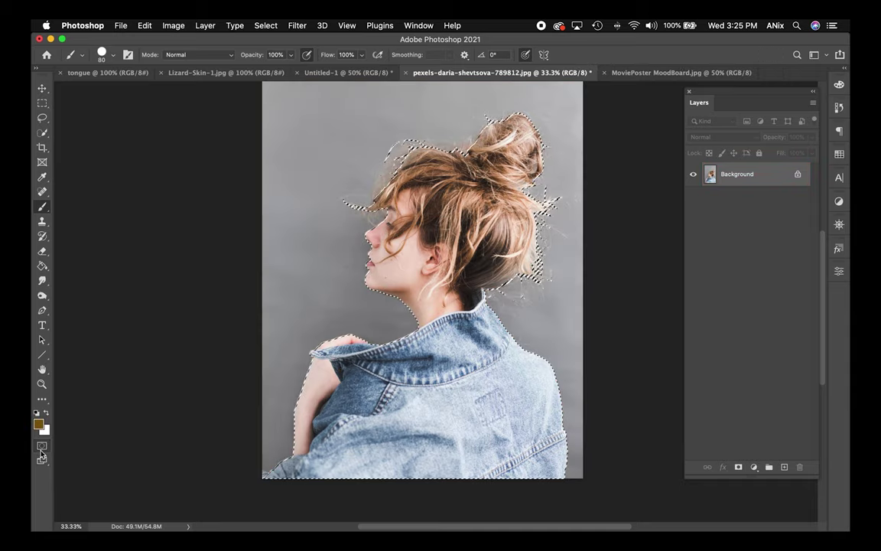
pyautogui.click(42, 87)
# Create a portrait Letter print document, 8.5 x 11 inches at 300 pixels/inch in RGB Color, named movieposter.
pyautogui.click(332, 73)
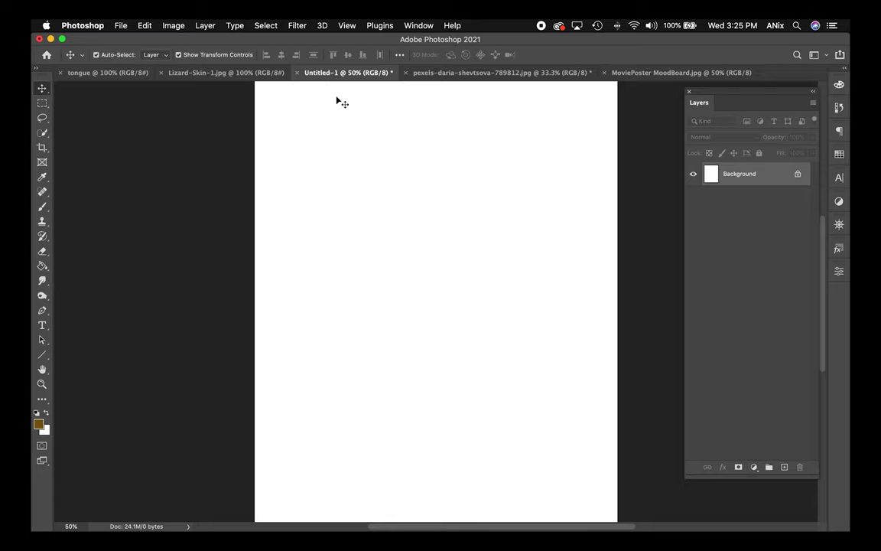
pyautogui.click(116, 24)
pyautogui.click(128, 39)
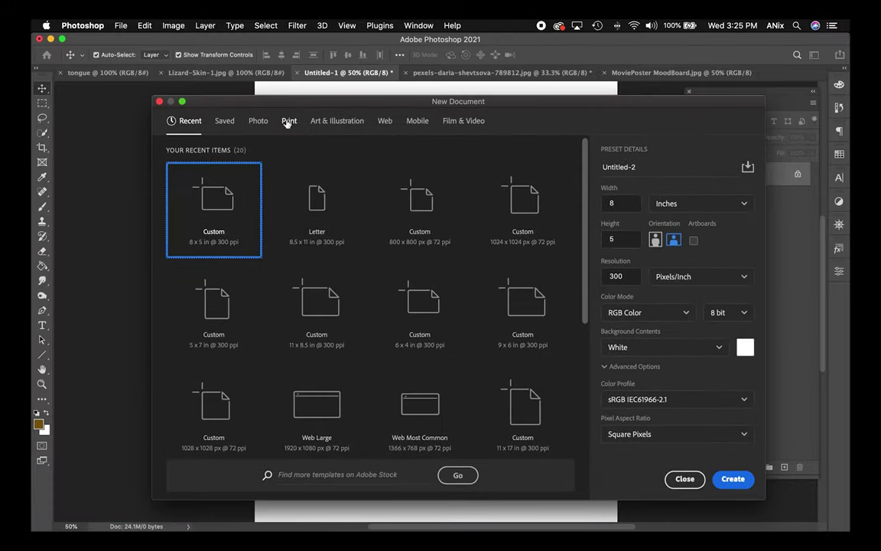
pyautogui.click(288, 121)
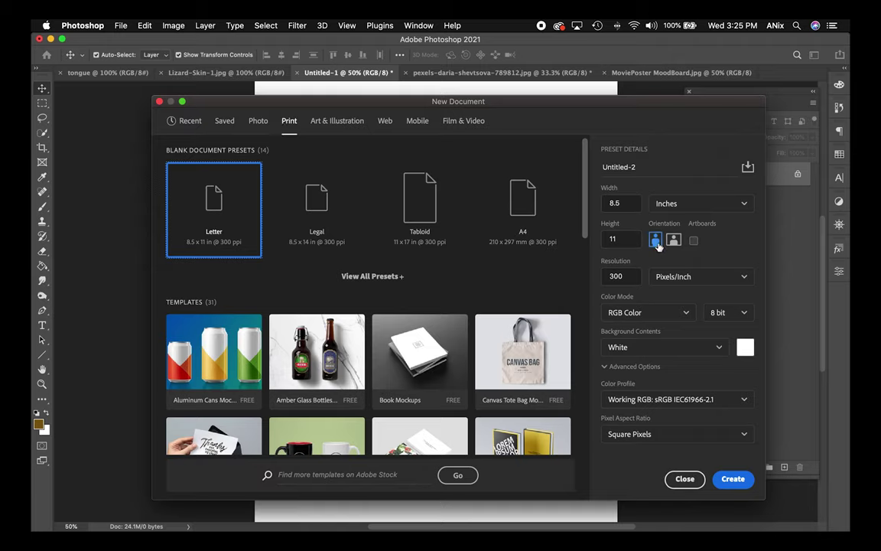
pyautogui.click(642, 166)
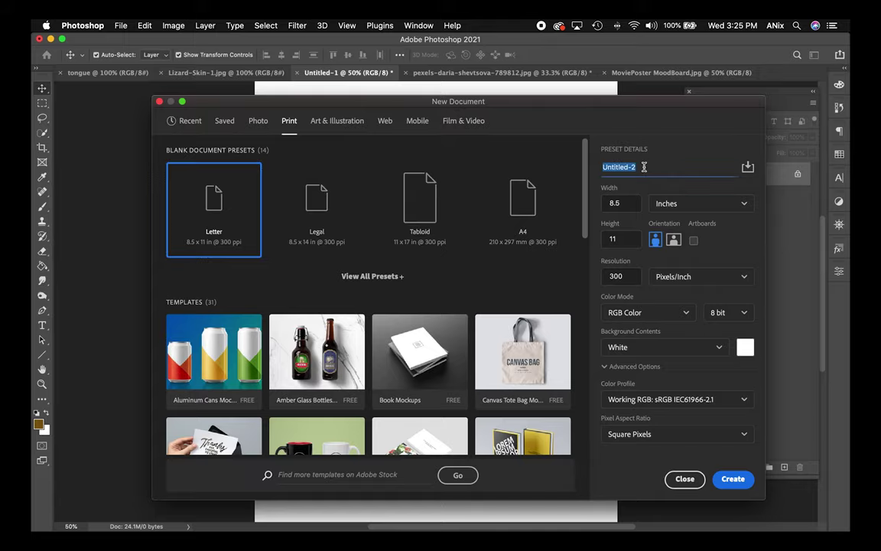
pyautogui.write('movieposter')
pyautogui.press('Return')
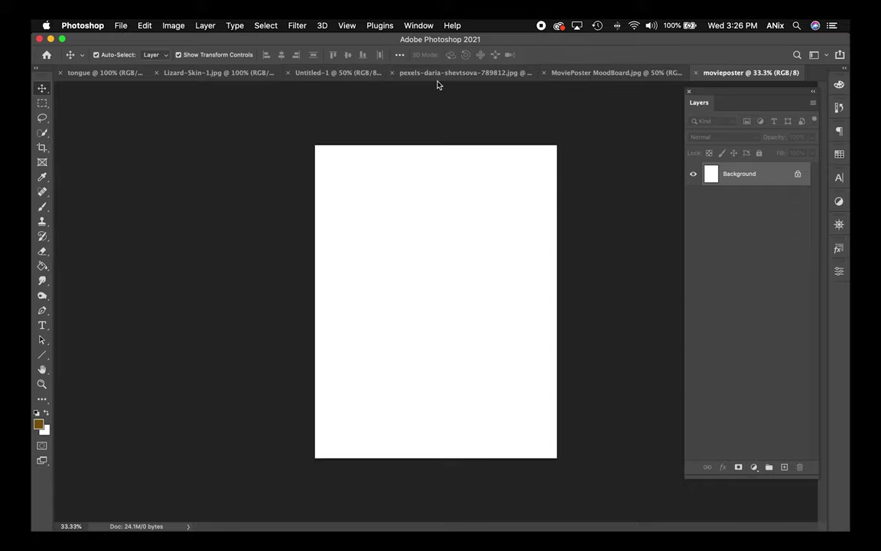
# Close the blank Untitled-1 document without saving it.
pyautogui.click(287, 72)
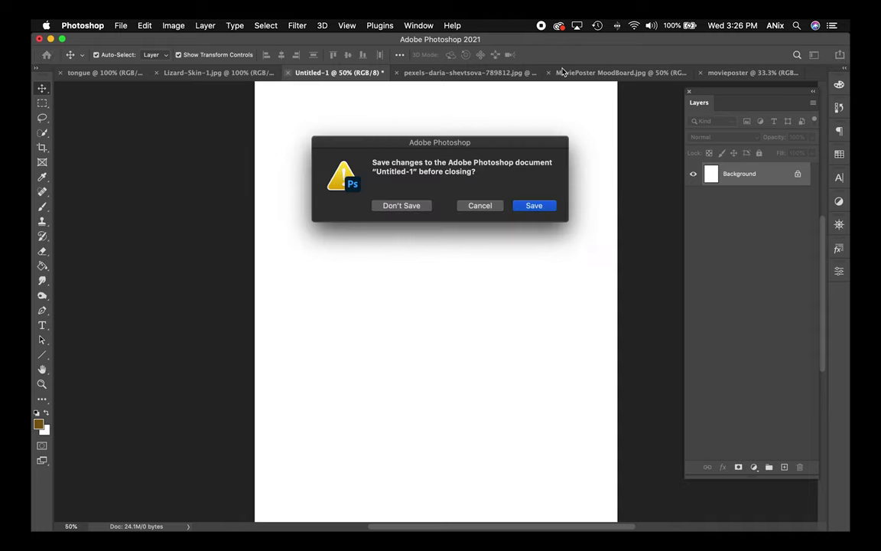
pyautogui.click(387, 208)
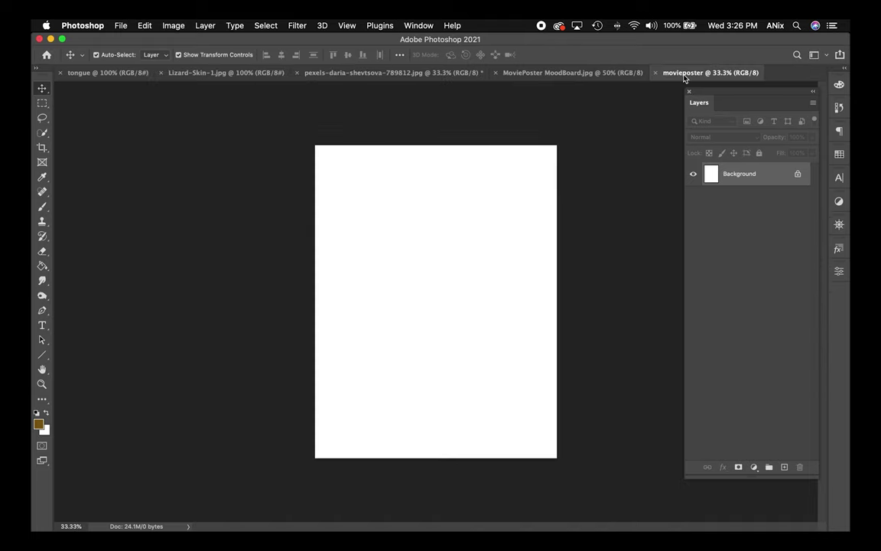
# Move the selected woman into the movieposter document, scaled to nearly the page width with her jacket along the page's lower edge.
pyautogui.click(569, 75)
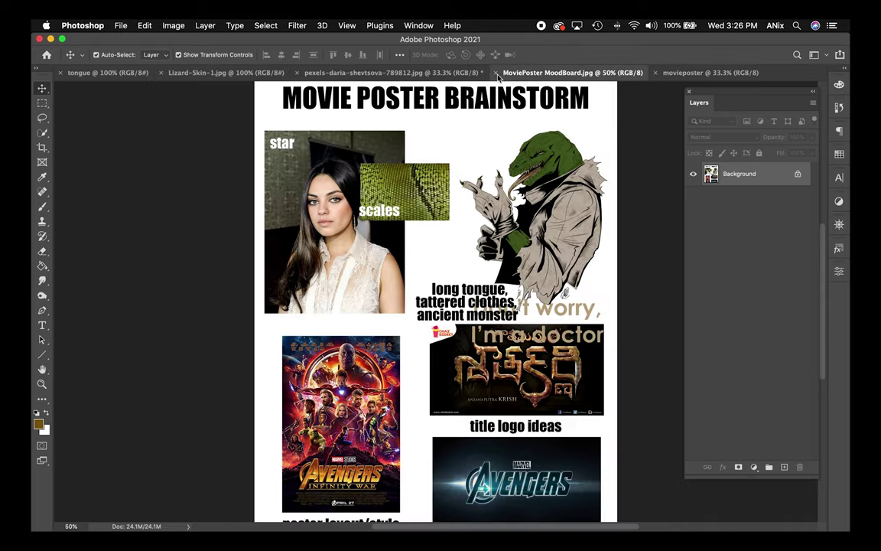
pyautogui.click(459, 72)
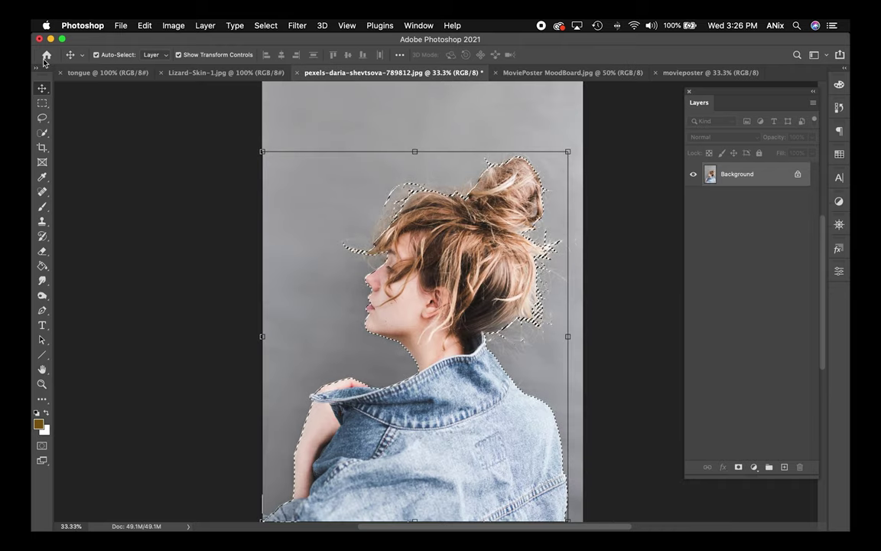
pyautogui.moveTo(473, 210); pyautogui.dragTo(443, 228)
pyautogui.moveTo(260, 156); pyautogui.dragTo(379, 255)
pyautogui.moveTo(469, 381); pyautogui.dragTo(451, 322)
pyautogui.moveTo(336, 218); pyautogui.dragTo(314, 188)
pyautogui.moveTo(437, 270); pyautogui.dragTo(437, 266)
pyautogui.moveTo(436, 270); pyautogui.dragTo(437, 271)
pyautogui.press('Return')
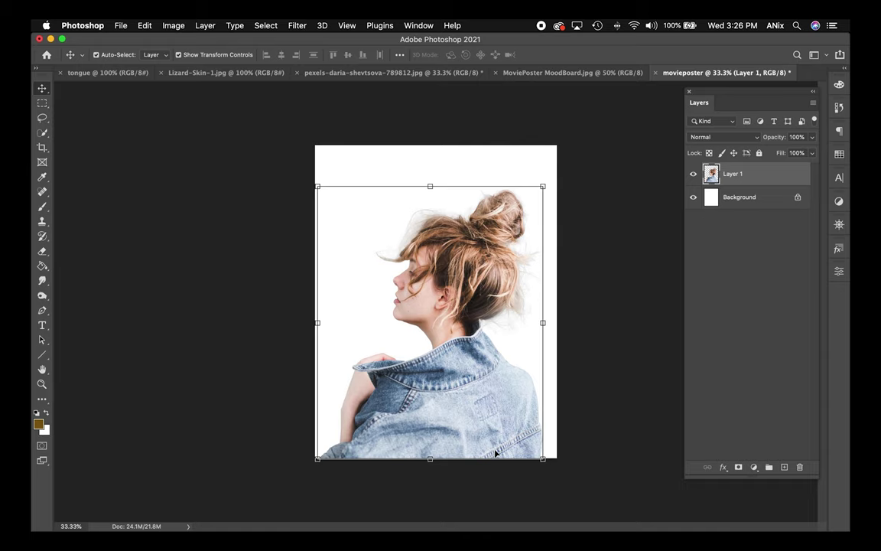
pyautogui.press('super+equal')
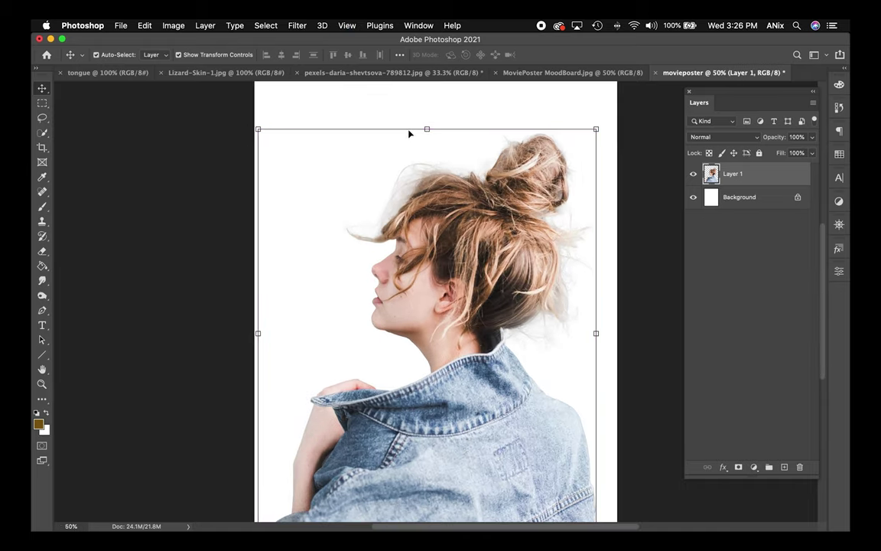
# Check the mood board, then define the Lizard-Skin-1.jpg image as a pattern named Lizard-Skin-1.jpg.
pyautogui.click(586, 74)
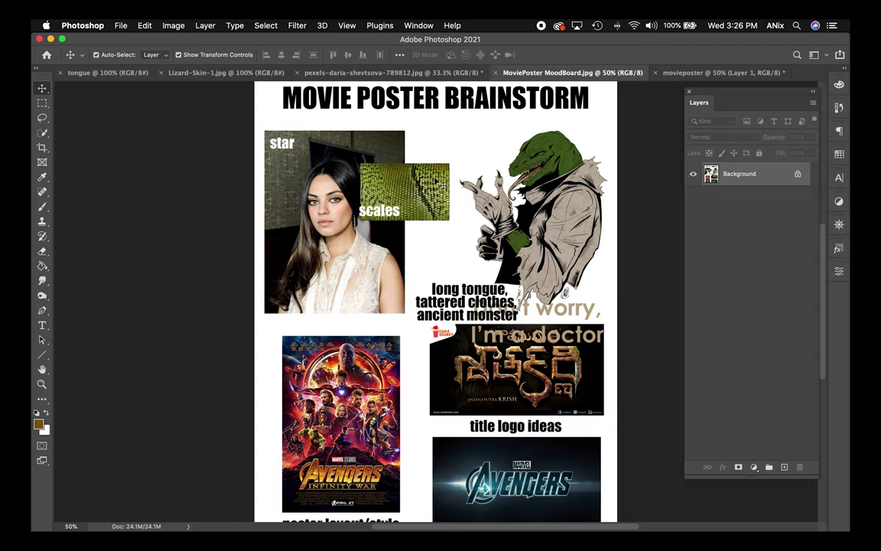
pyautogui.click(228, 76)
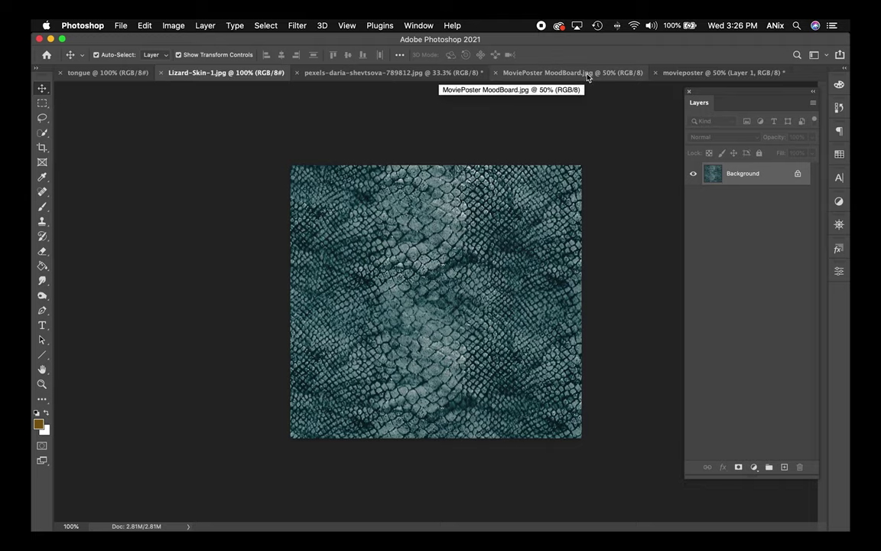
pyautogui.click(148, 27)
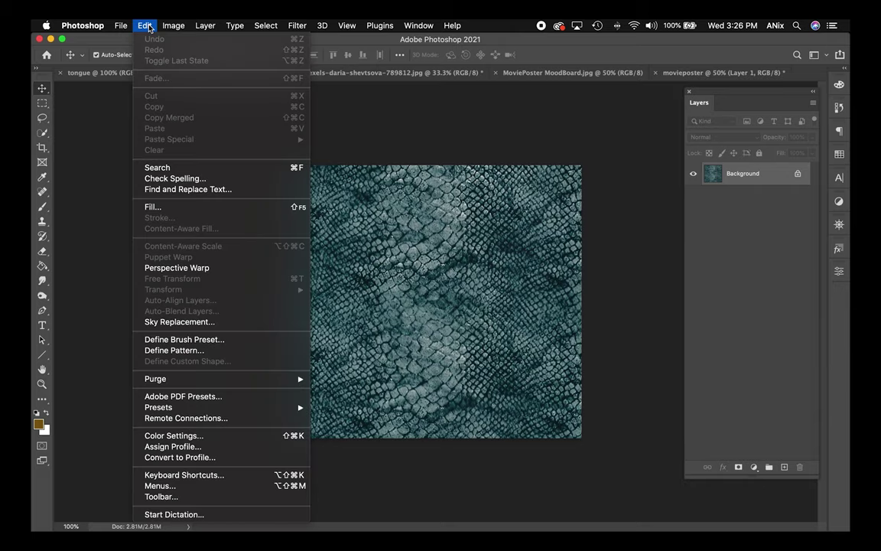
pyautogui.moveTo(173, 26)
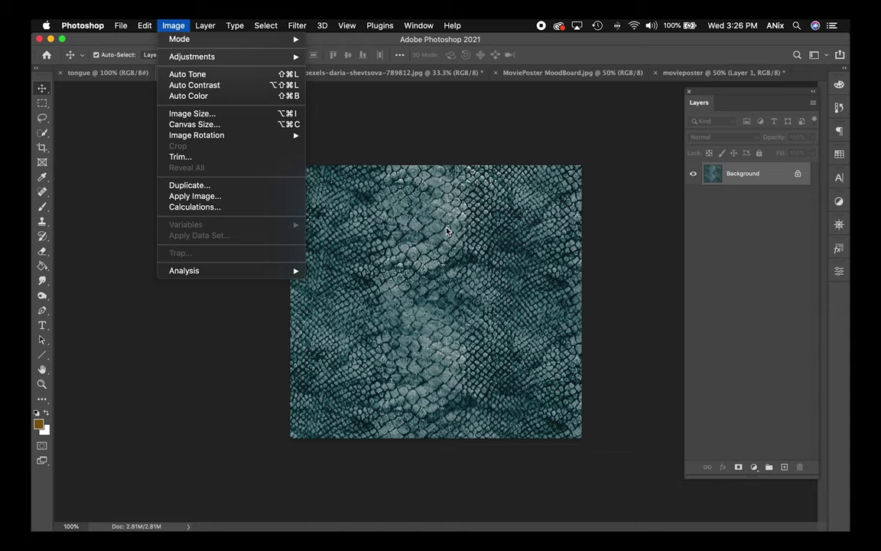
pyautogui.moveTo(140, 28)
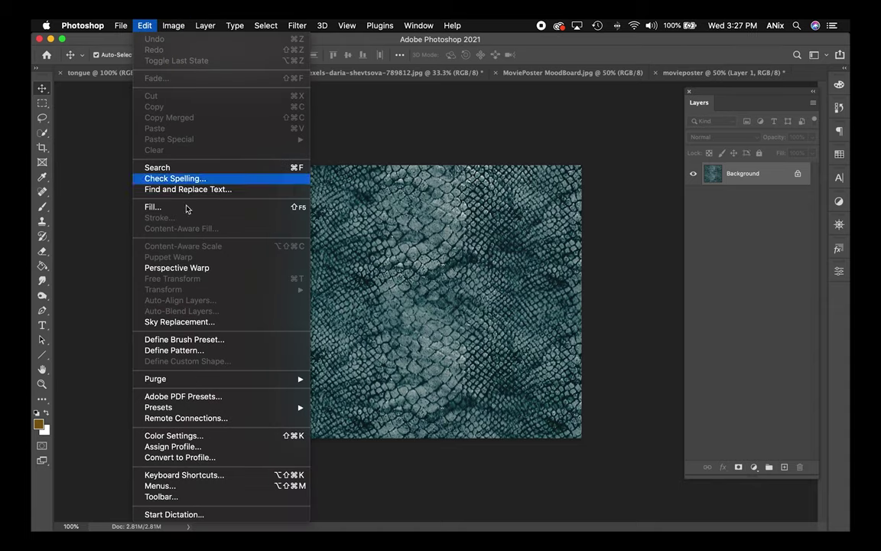
pyautogui.click(225, 354)
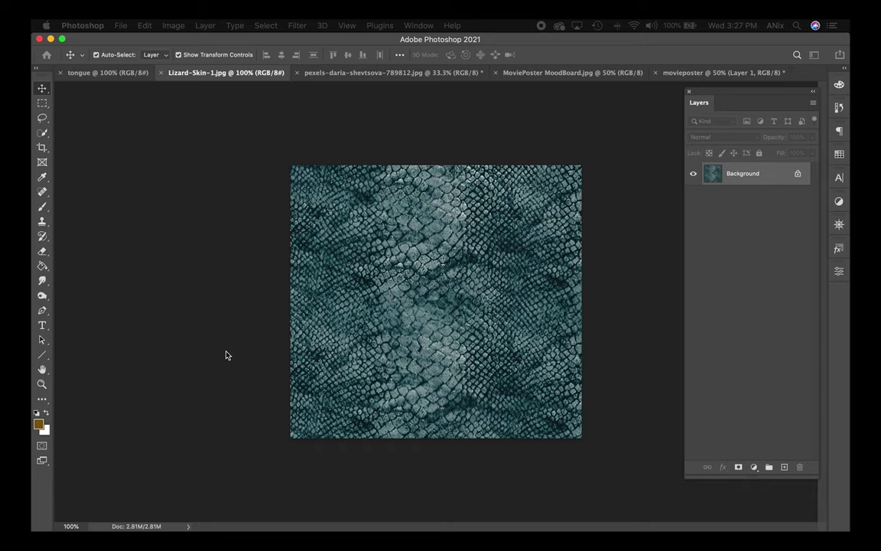
pyautogui.moveTo(307, 319); pyautogui.dragTo(374, 120)
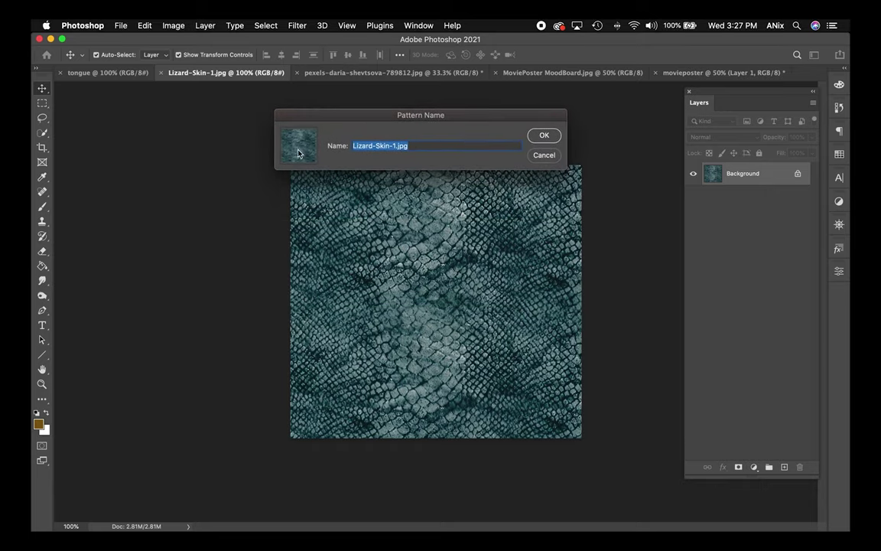
pyautogui.click(544, 136)
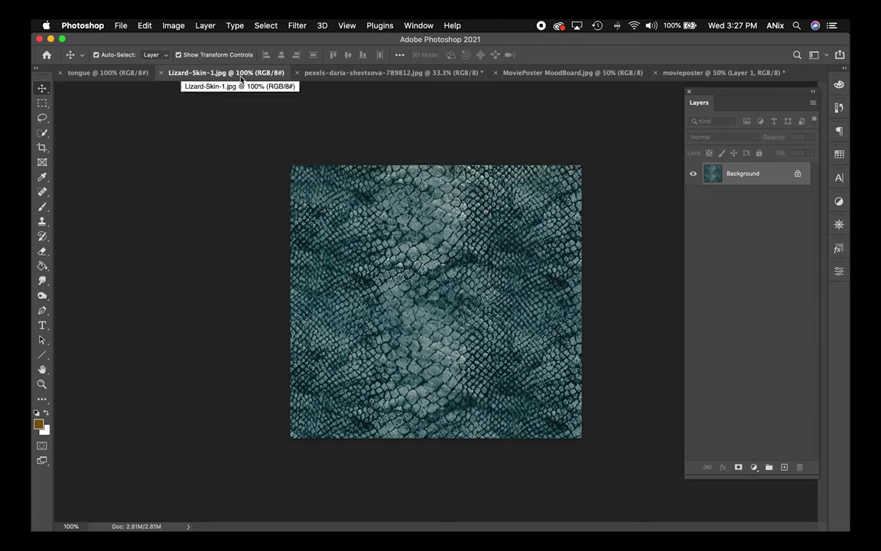
# Duplicate the woman's Layer 1 within the movieposter document as a layer named texture.
pyautogui.click(705, 73)
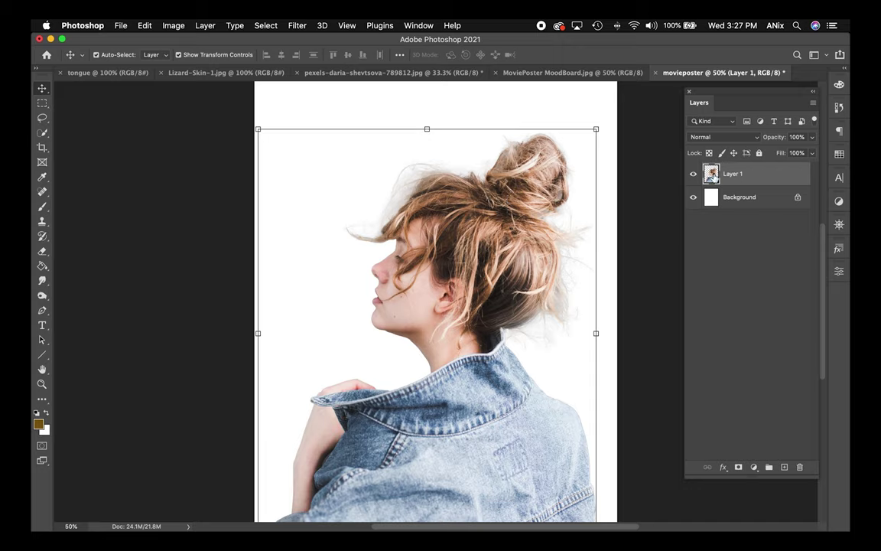
pyautogui.press('super+j')
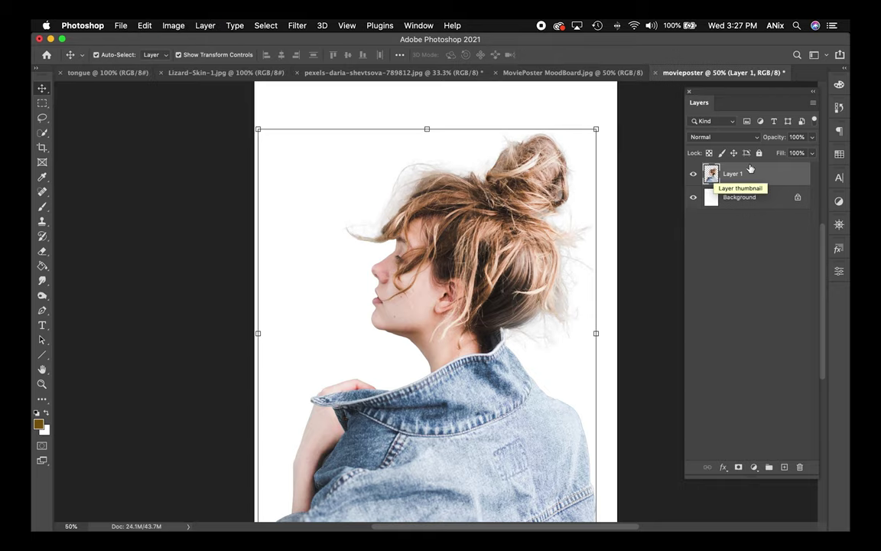
pyautogui.press('super+z')
pyautogui.click(815, 101)
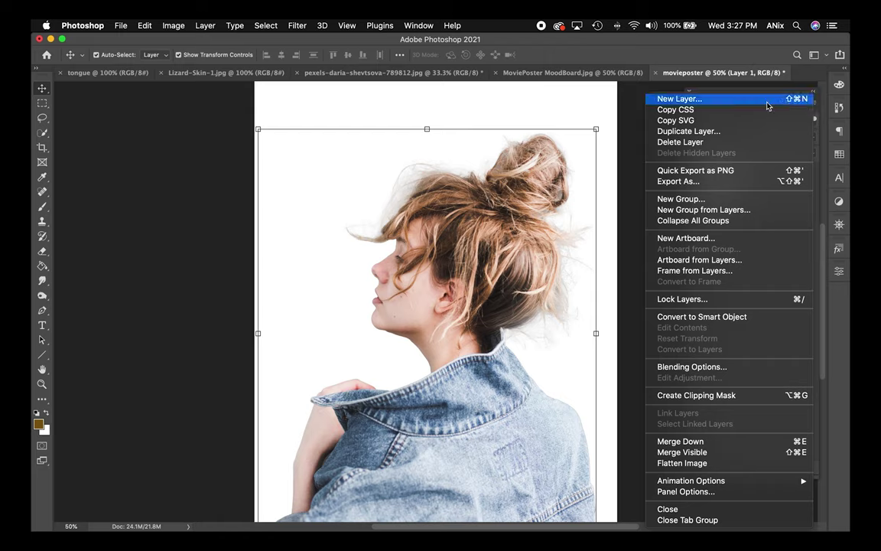
pyautogui.click(686, 132)
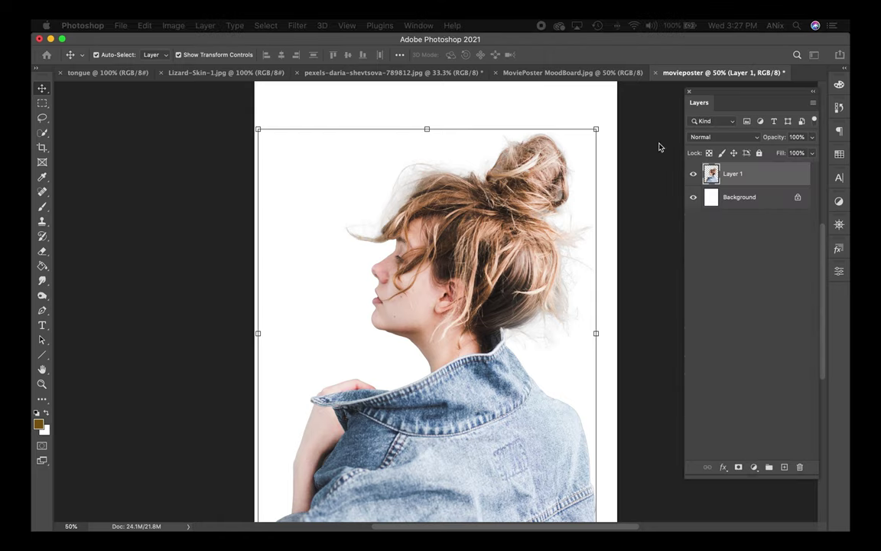
pyautogui.moveTo(452, 183); pyautogui.dragTo(465, 155)
pyautogui.write('texture')
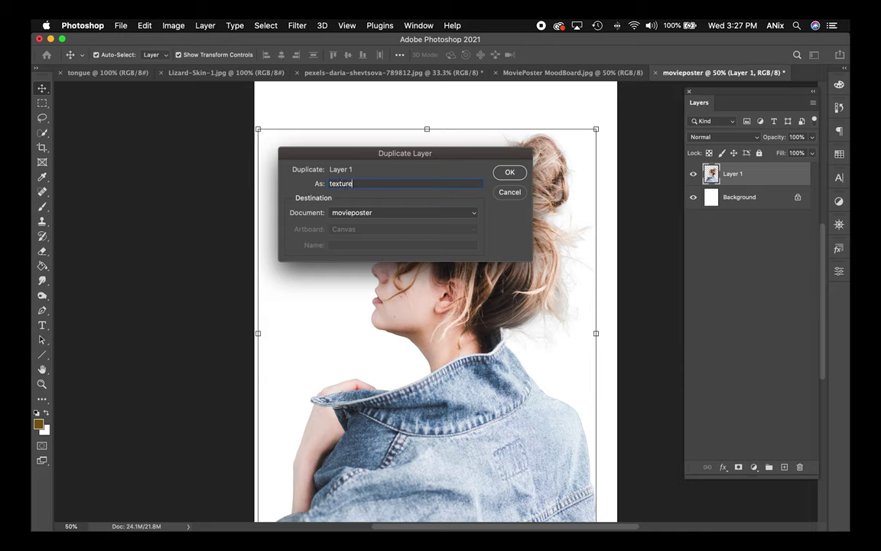
pyautogui.click(510, 172)
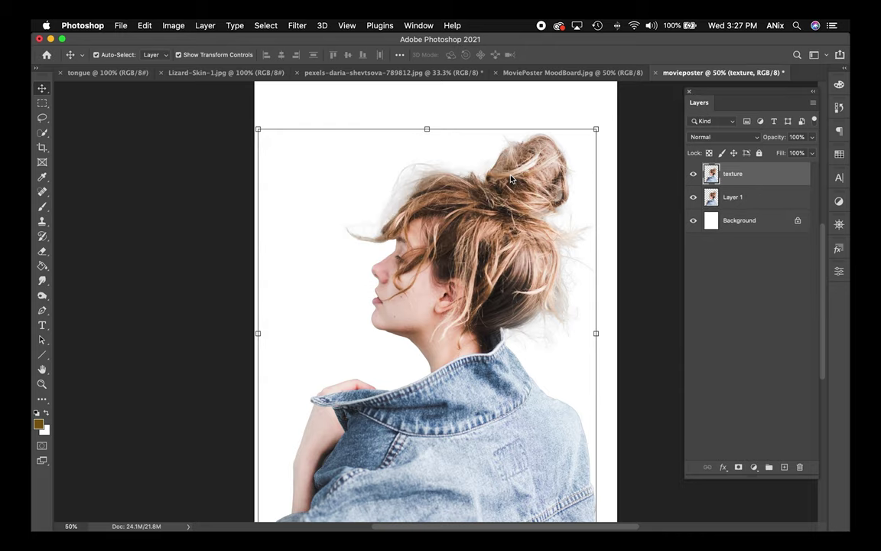
# Add a Pattern Overlay effect to the texture layer using the teal lizard-skin pattern.
pyautogui.click(204, 25)
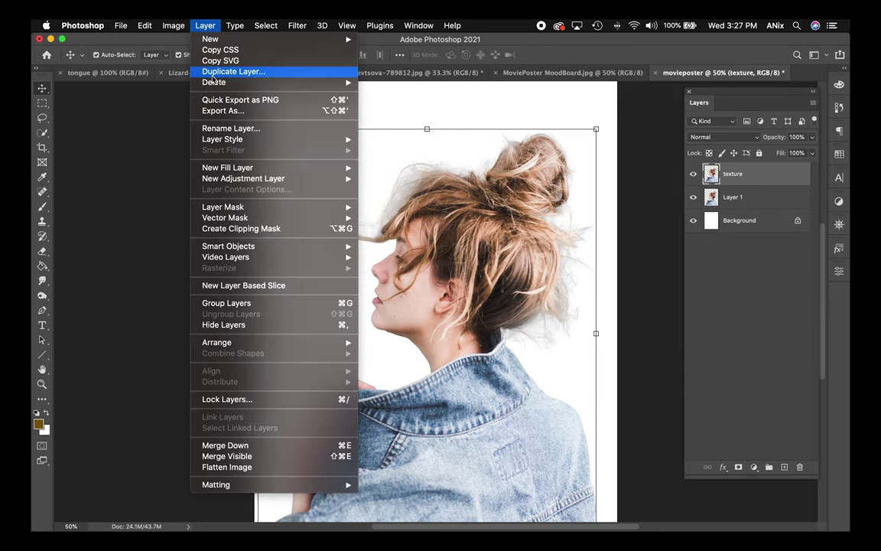
pyautogui.click(187, 29)
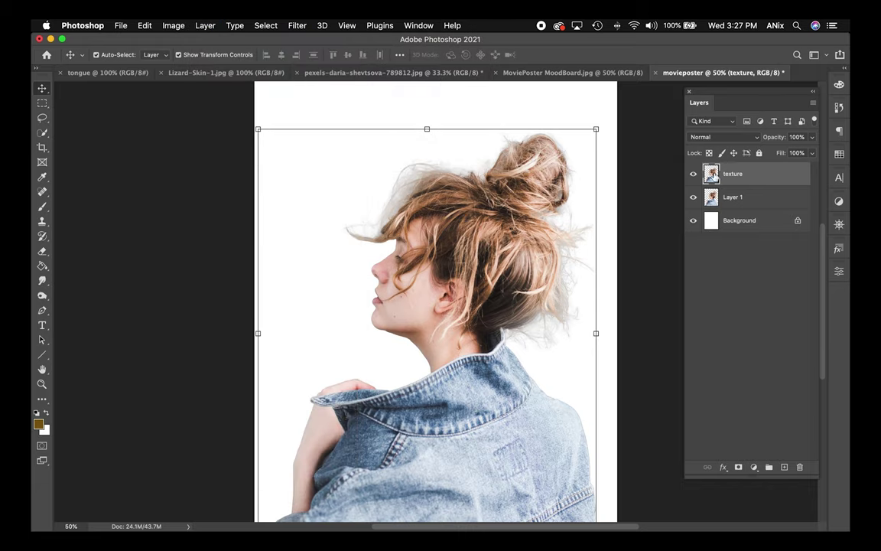
pyautogui.click(723, 468)
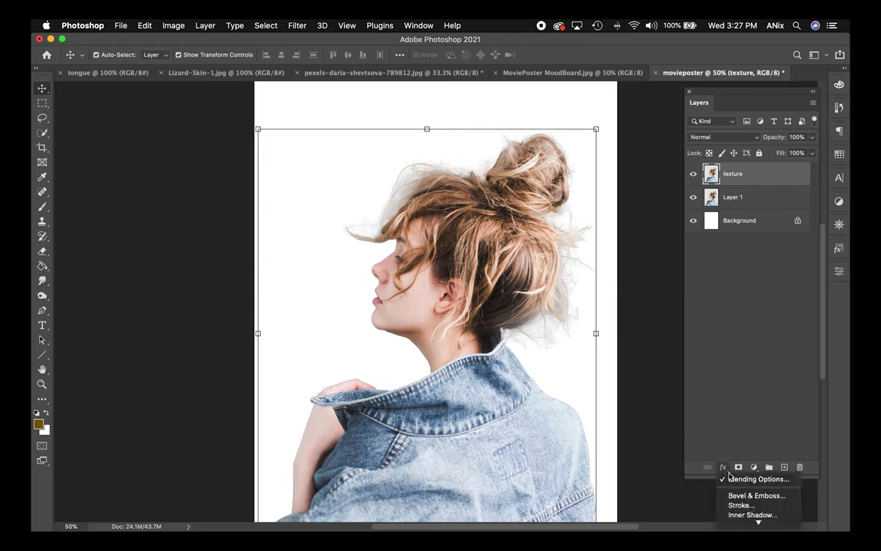
pyautogui.click(741, 484)
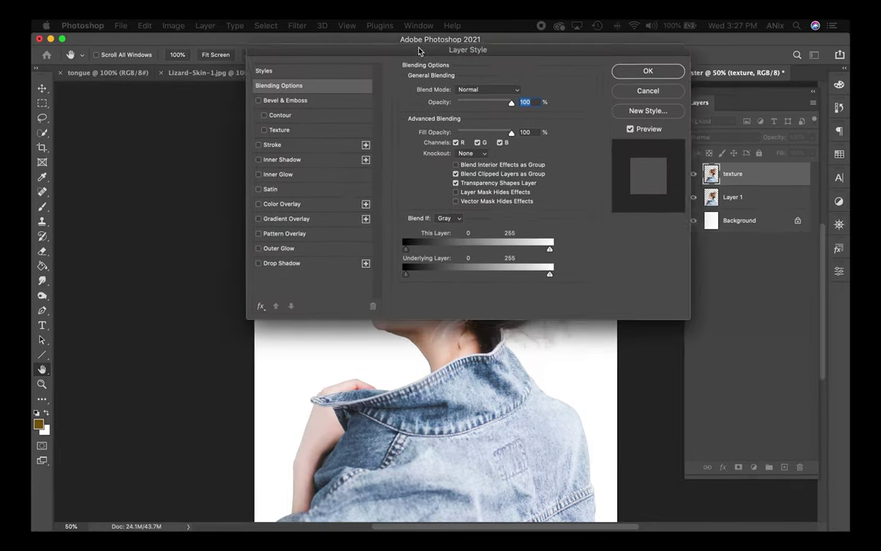
pyautogui.moveTo(410, 25); pyautogui.dragTo(569, 72)
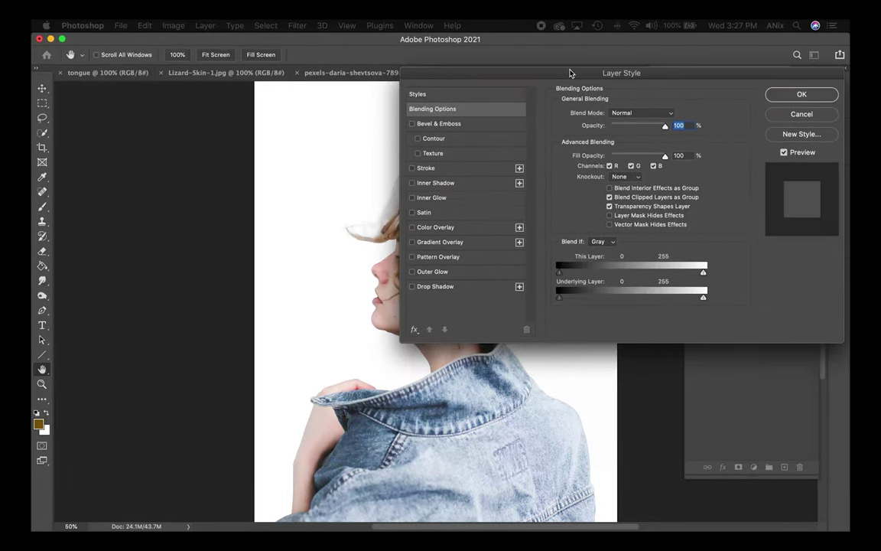
pyautogui.click(413, 257)
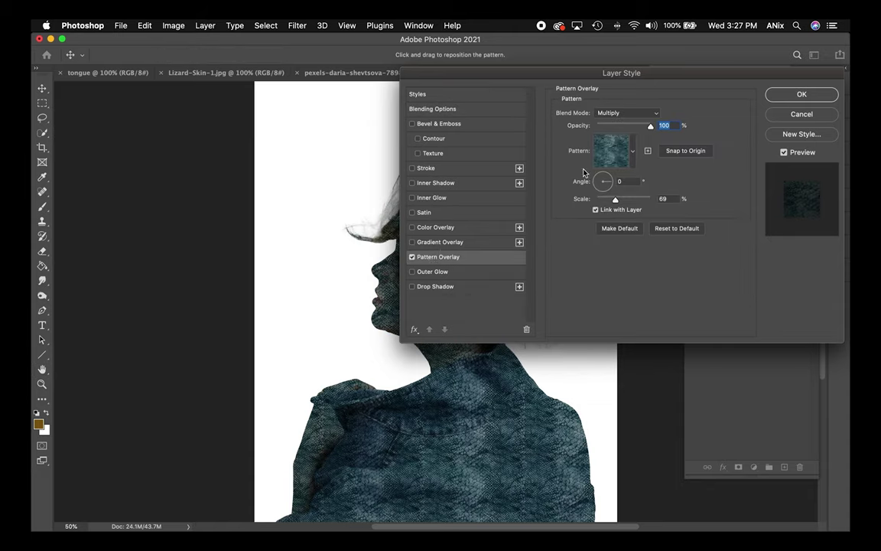
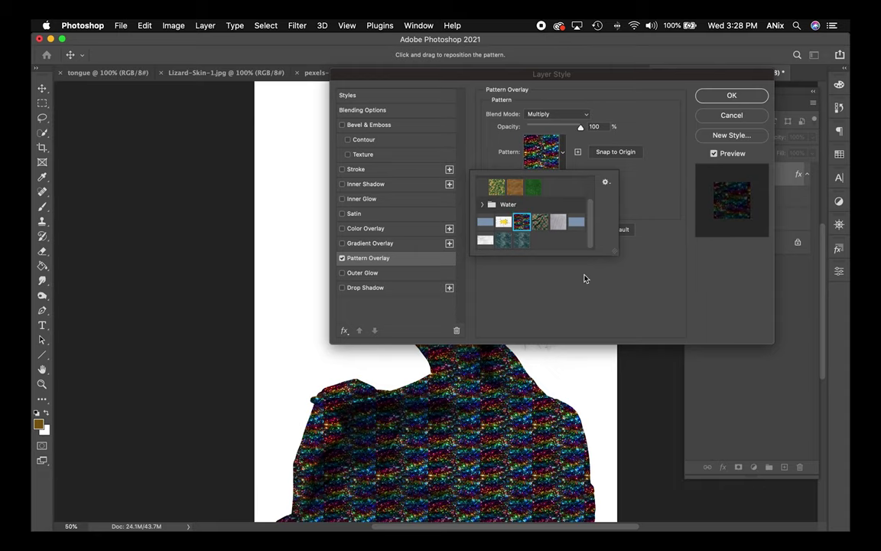
pyautogui.click(504, 240)
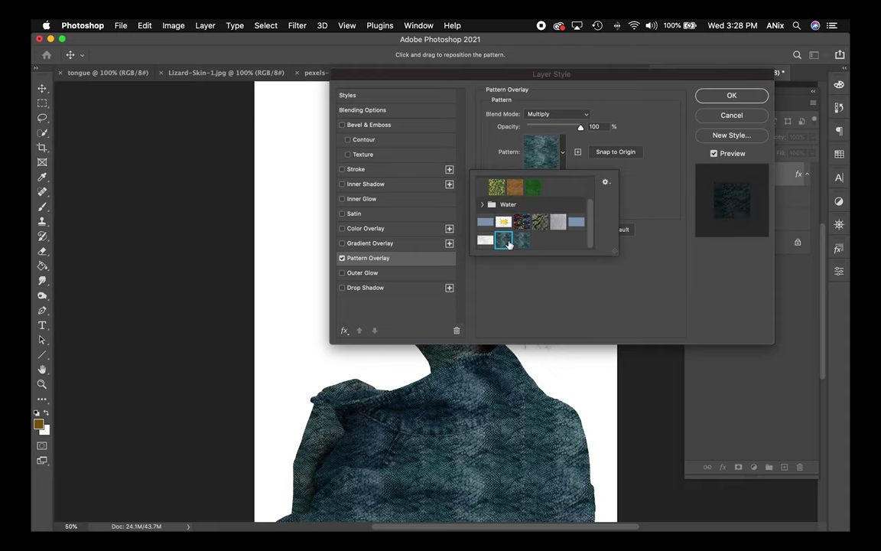
pyautogui.click(654, 184)
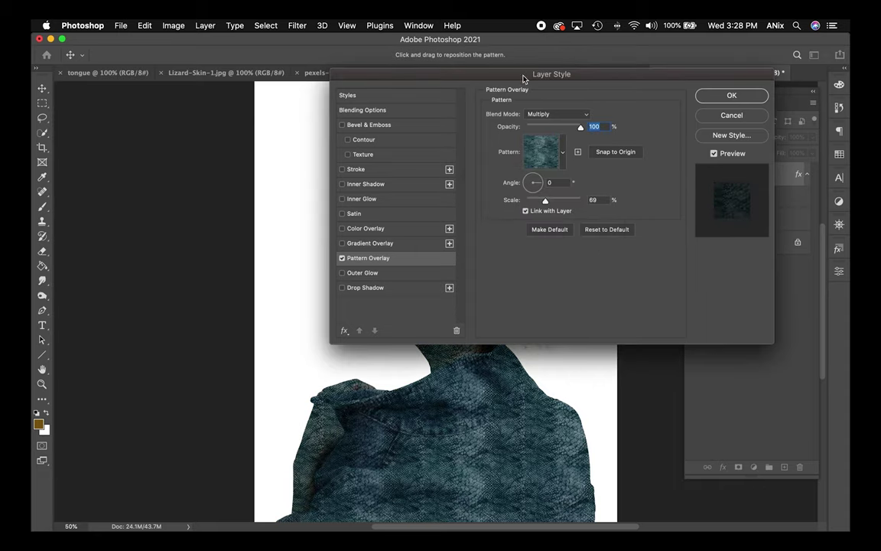
# Try Color Burn as the blend mode of the texture layer's Pattern Overlay.
pyautogui.moveTo(523, 79); pyautogui.dragTo(173, 56)
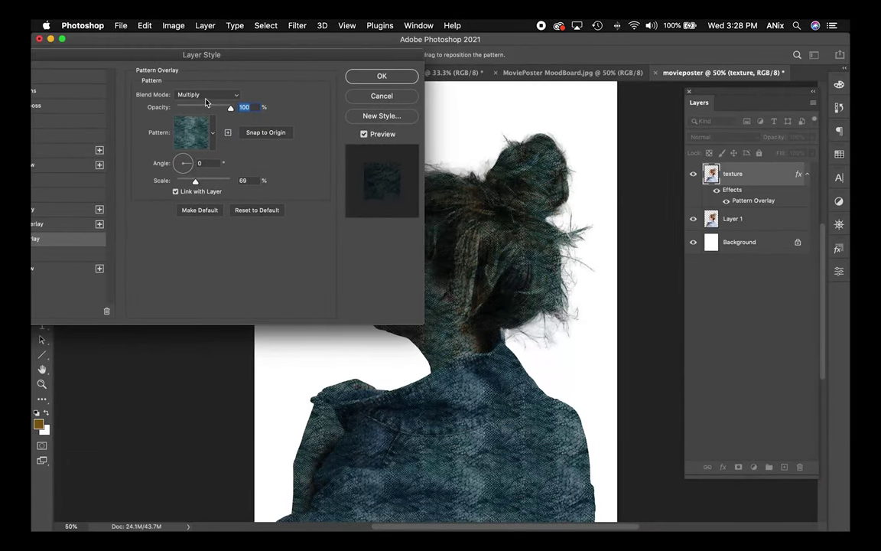
pyautogui.click(235, 95)
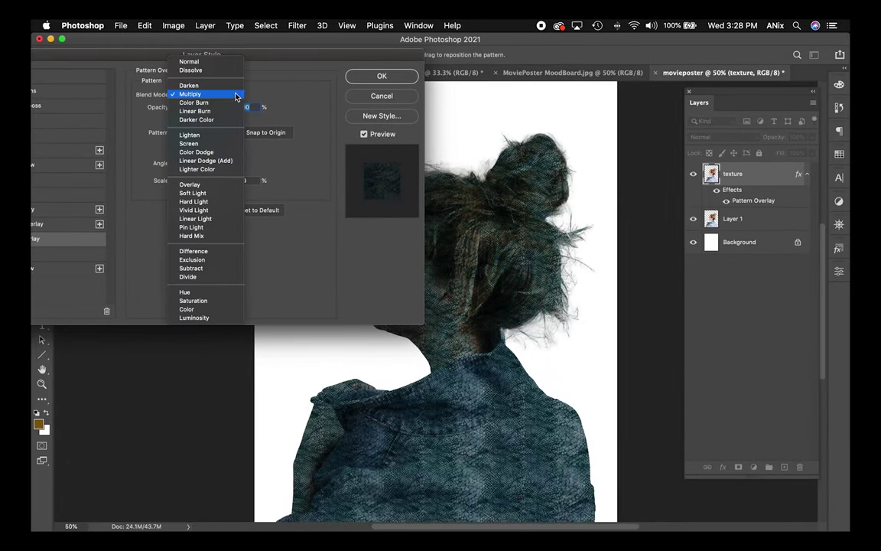
pyautogui.click(213, 104)
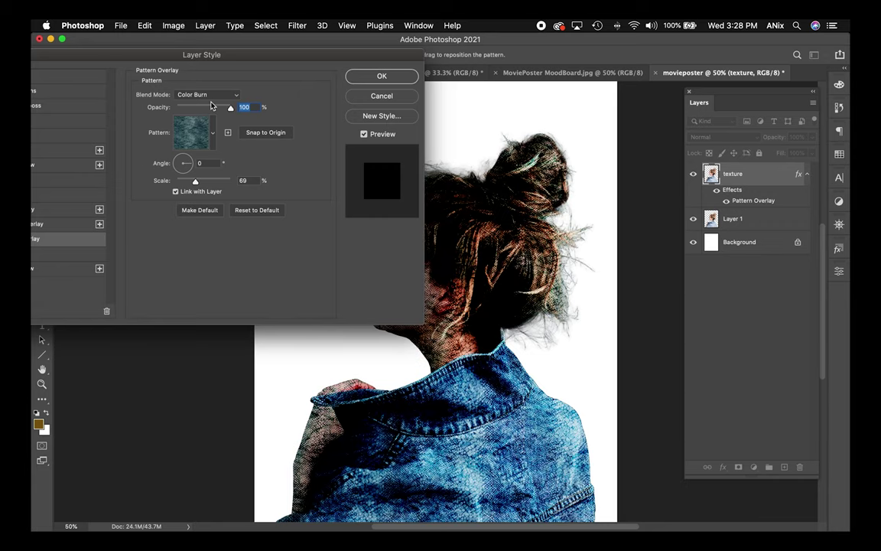
pyautogui.moveTo(253, 57); pyautogui.dragTo(270, 42)
pyautogui.moveTo(247, 94)
pyautogui.mouseDown()
pyautogui.moveTo(210, 94)
pyautogui.moveTo(257, 92)
pyautogui.mouseUp()
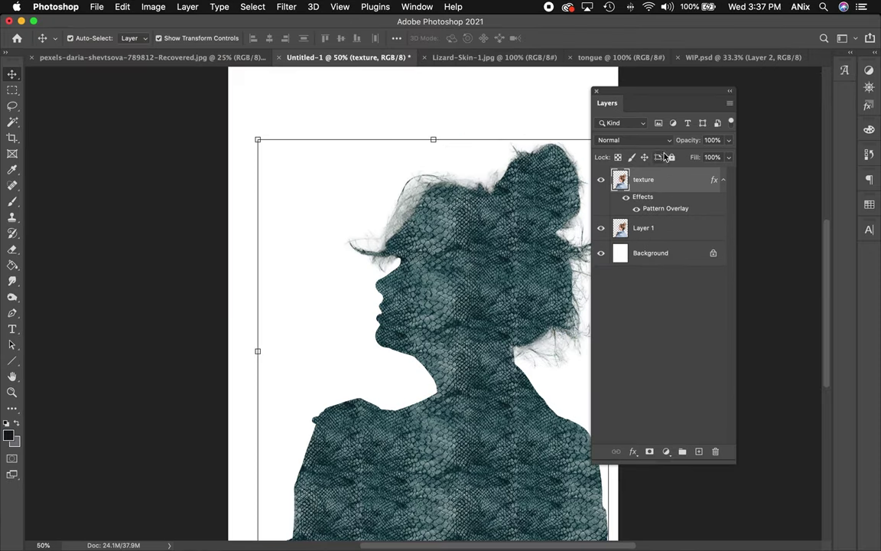
# Try Multiply and Color Dodge as the texture layer's blend mode, and settle on Hard Light.
pyautogui.click(604, 140)
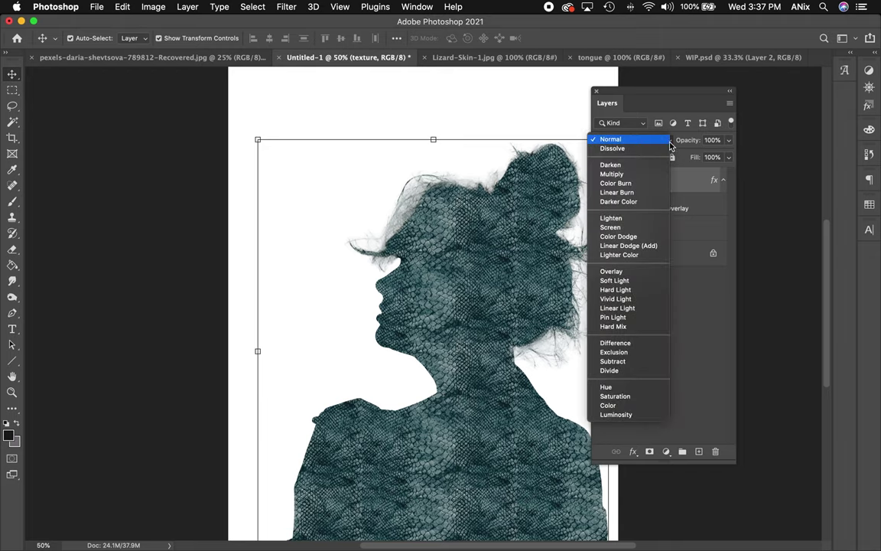
pyautogui.click(655, 174)
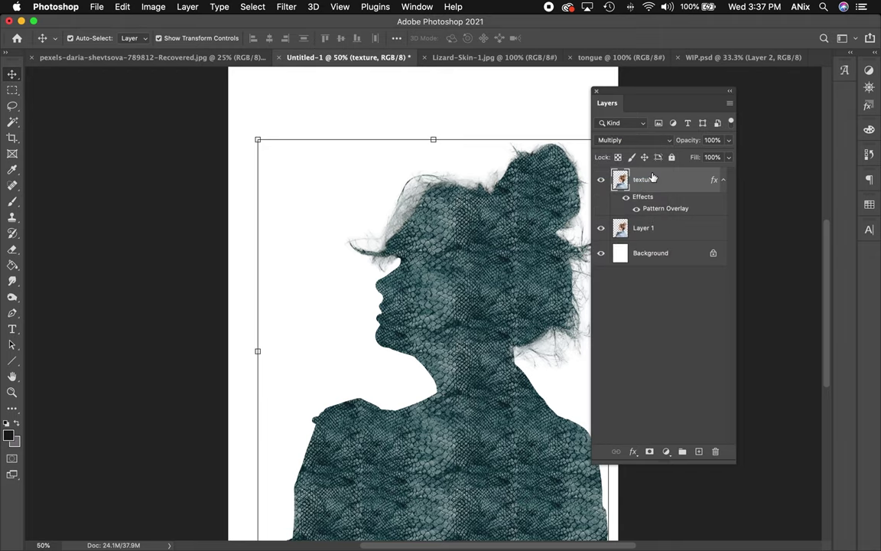
pyautogui.click(654, 143)
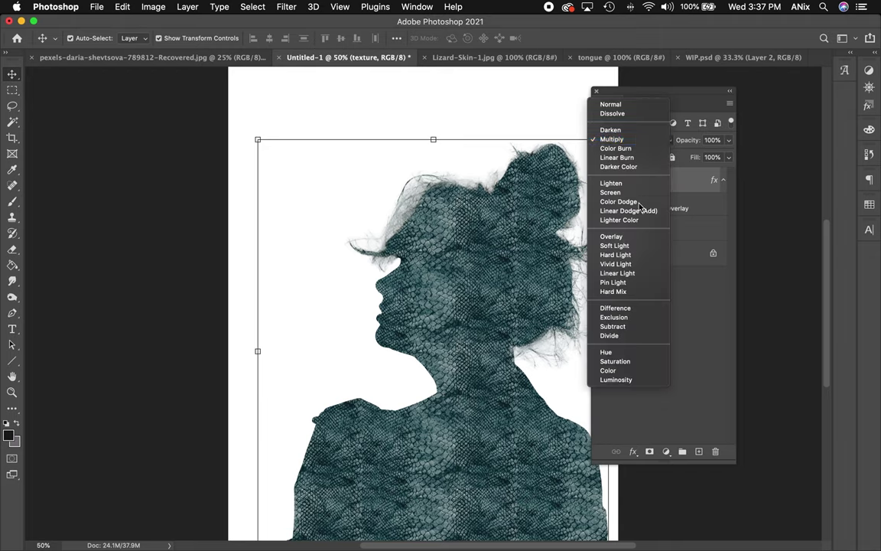
pyautogui.click(639, 200)
pyautogui.click(663, 140)
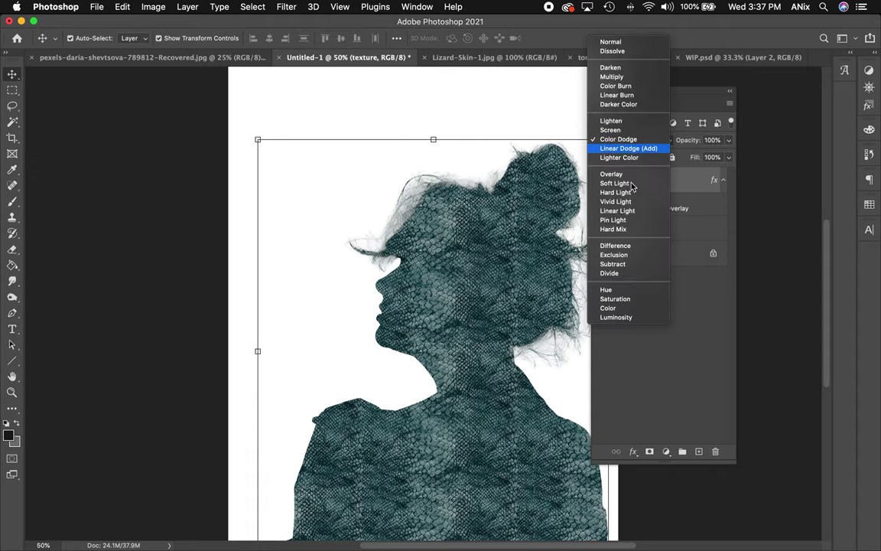
pyautogui.press('Escape')
pyautogui.hotkey('alt', 'shift', 'h')
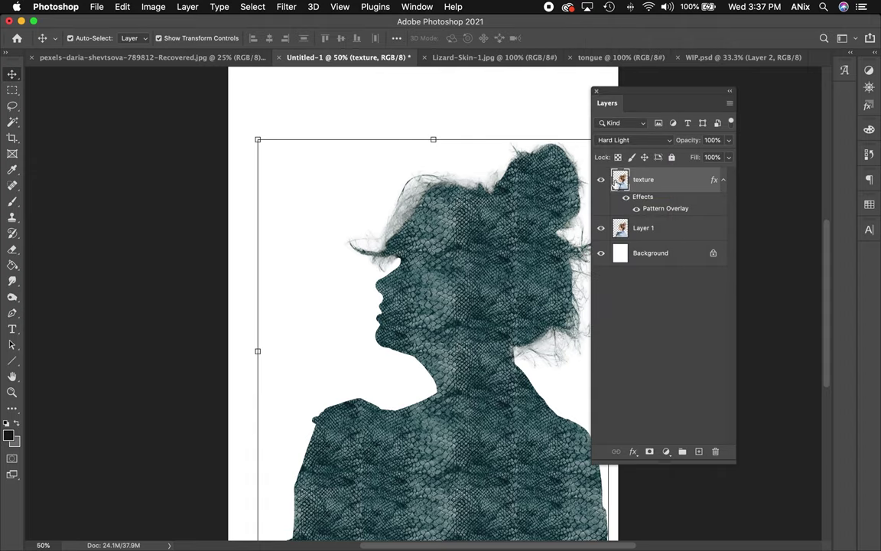
# Try Multiply and Color Burn as the blend mode of the texture layer's Pattern Overlay, and settle on Linear Burn.
pyautogui.doubleClick(716, 182)
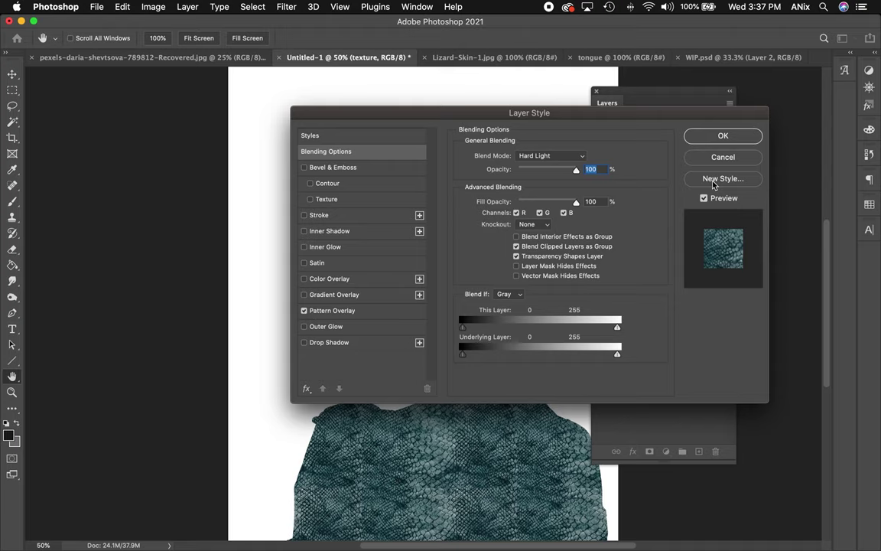
pyautogui.click(326, 312)
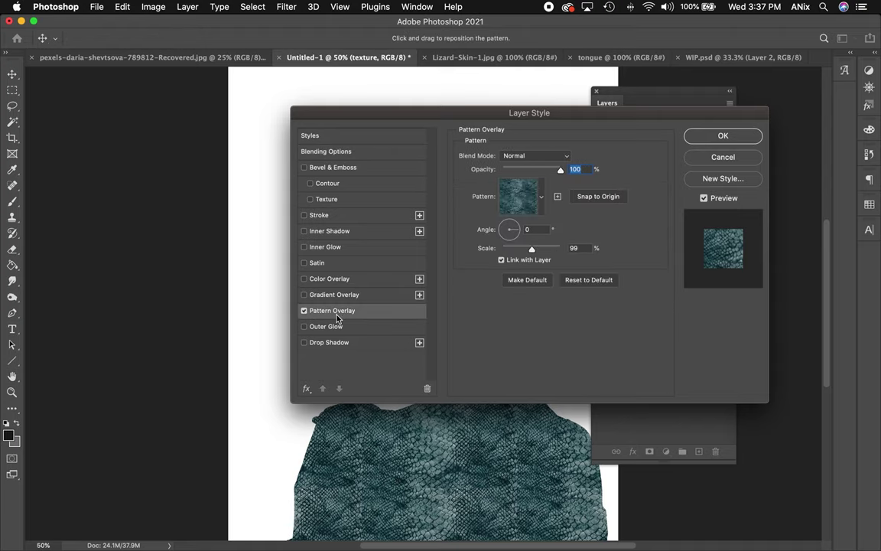
pyautogui.moveTo(397, 118); pyautogui.dragTo(567, 45)
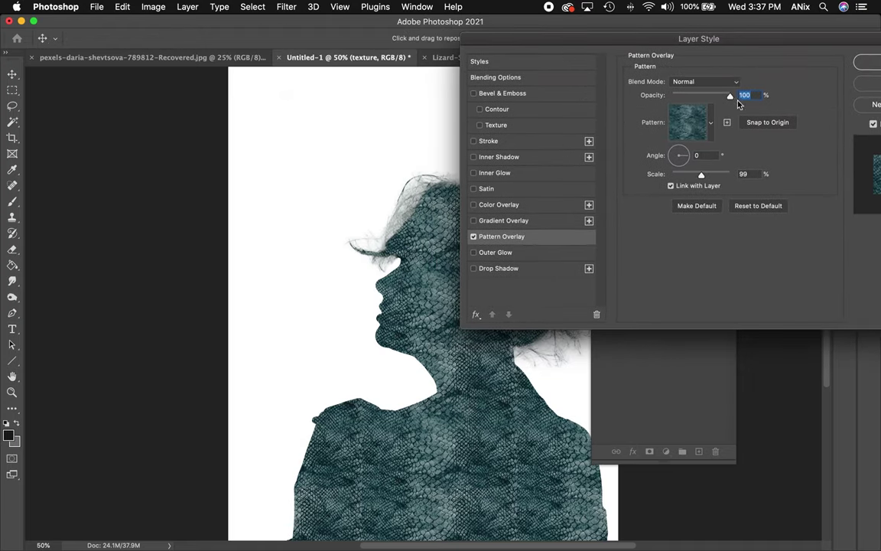
pyautogui.moveTo(731, 97); pyautogui.dragTo(722, 98)
pyautogui.click(735, 82)
pyautogui.click(667, 115)
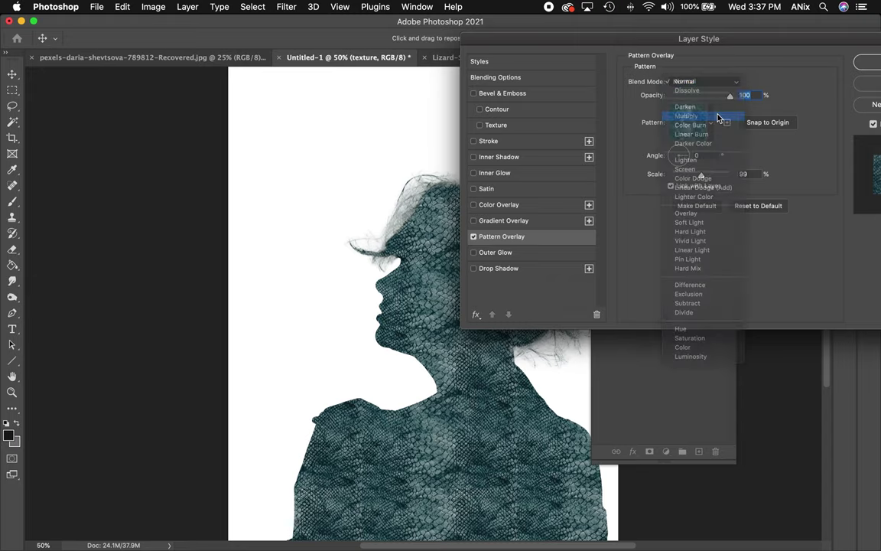
pyautogui.click(715, 84)
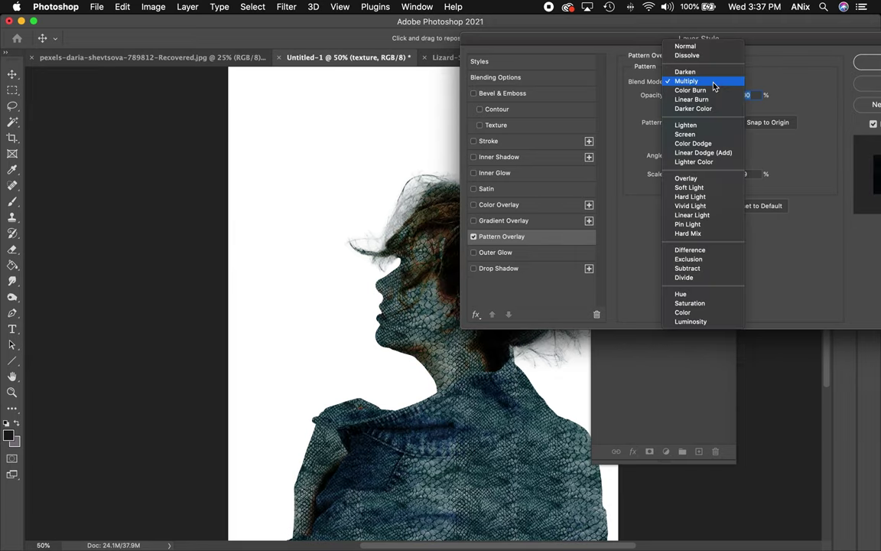
pyautogui.click(712, 90)
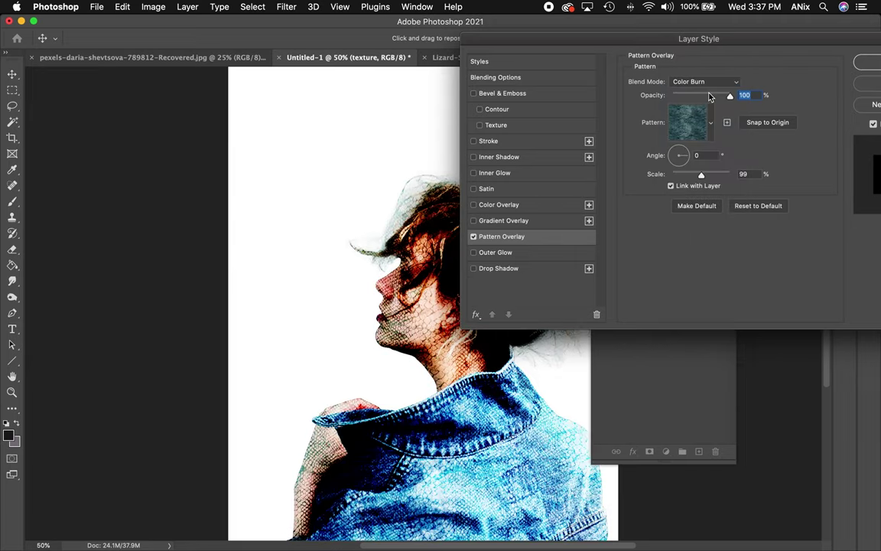
pyautogui.click(710, 84)
pyautogui.click(705, 90)
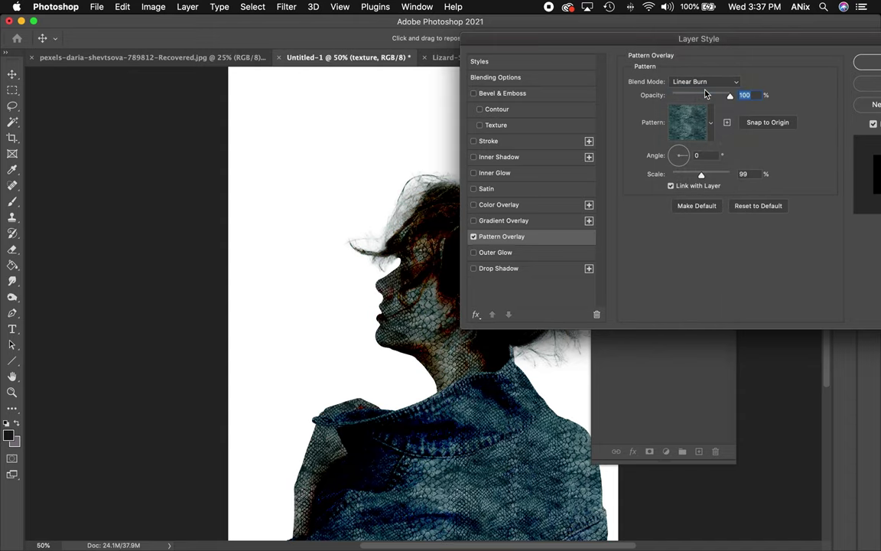
pyautogui.moveTo(732, 39); pyautogui.dragTo(520, 51)
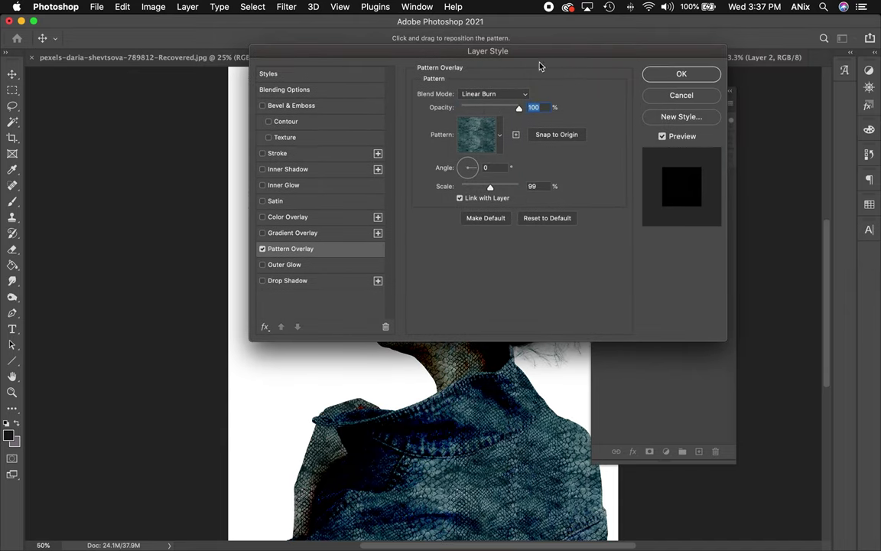
pyautogui.click(680, 75)
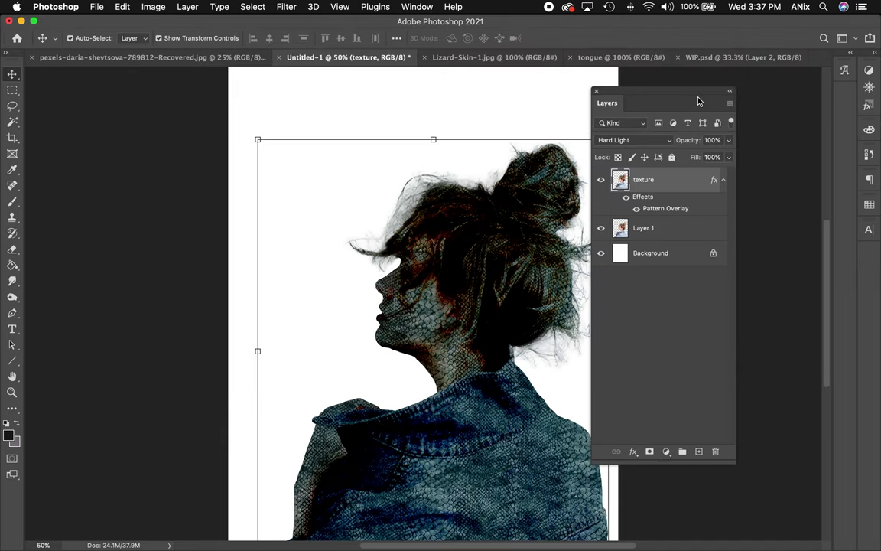
# Try Normal, Multiply and Linear Burn as the texture layer's blend mode, and settle on Screen.
pyautogui.click(664, 140)
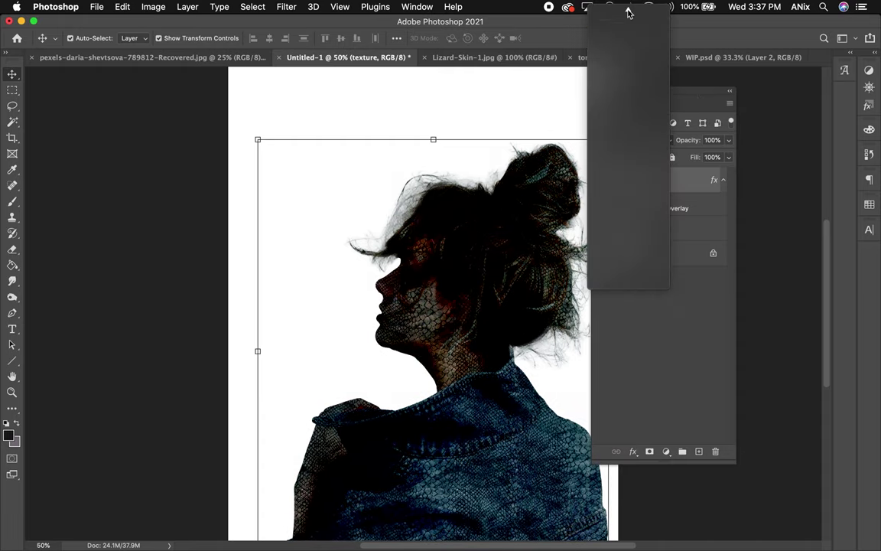
pyautogui.click(623, 13)
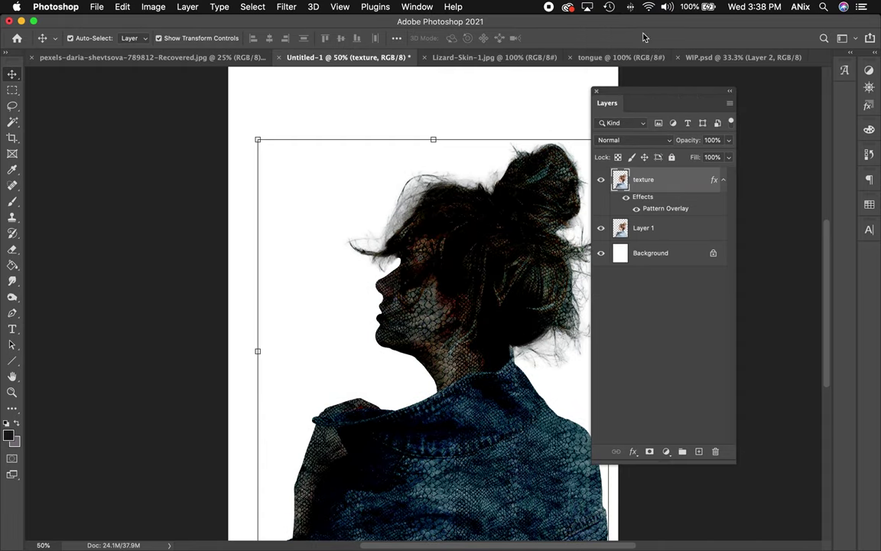
pyautogui.click(666, 144)
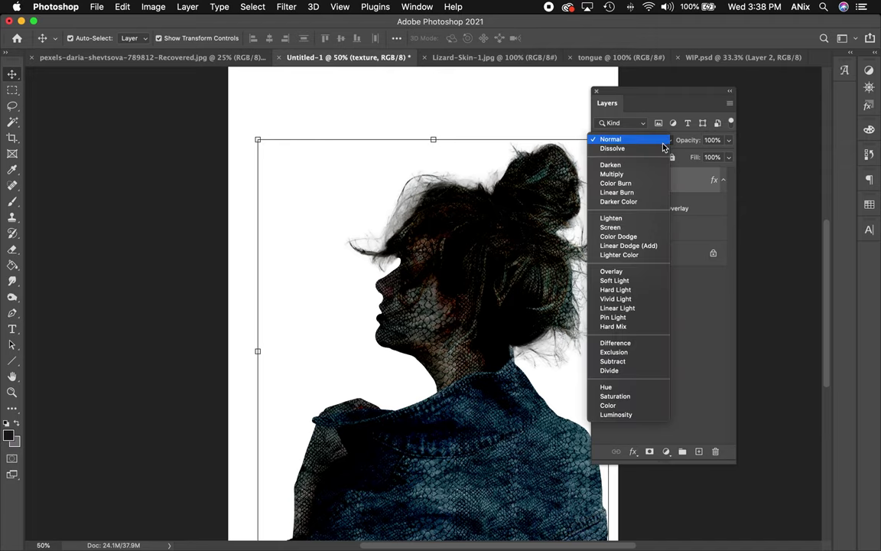
pyautogui.click(636, 173)
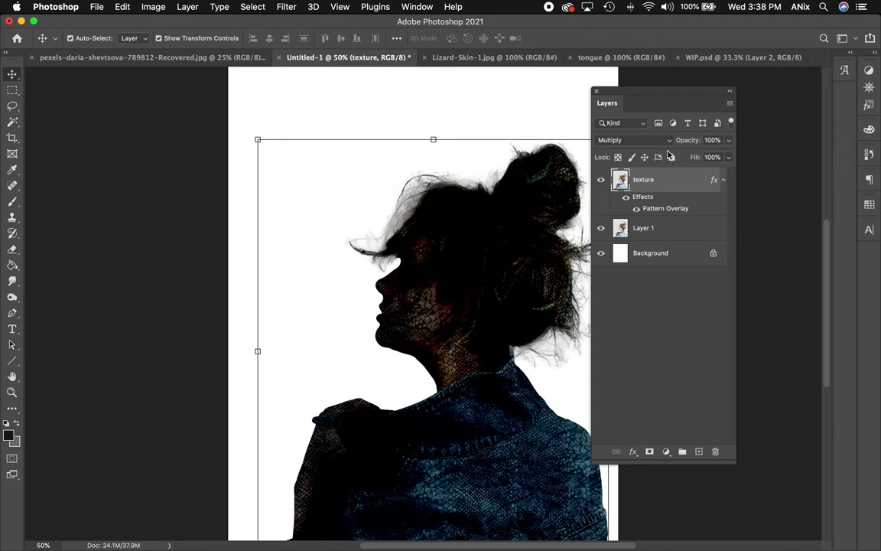
pyautogui.click(669, 140)
pyautogui.click(651, 157)
pyautogui.click(669, 140)
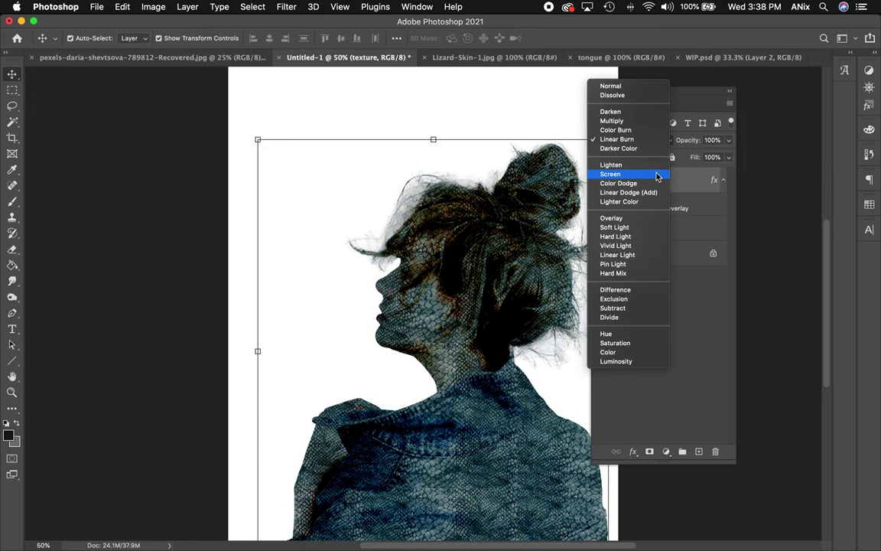
pyautogui.click(658, 175)
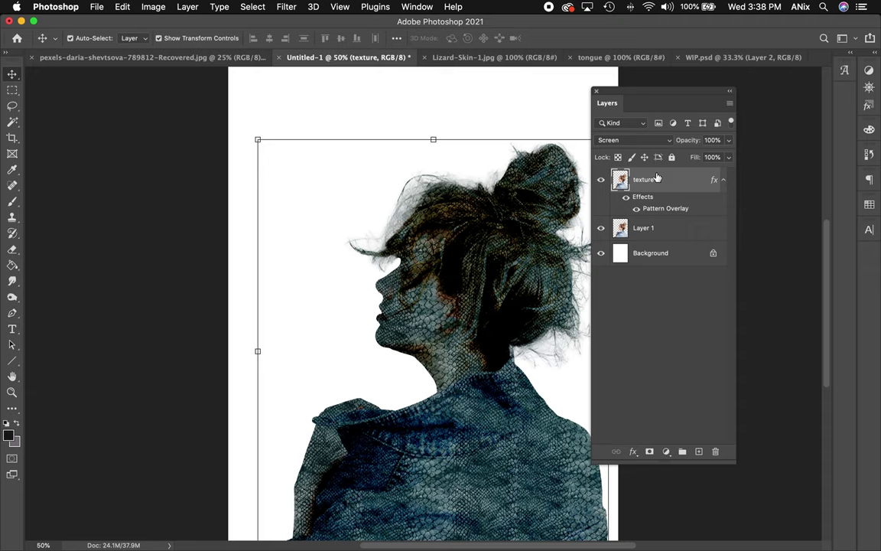
# Add a layer mask to the texture layer and set the Brush tool to a size of 175.
pyautogui.click(650, 452)
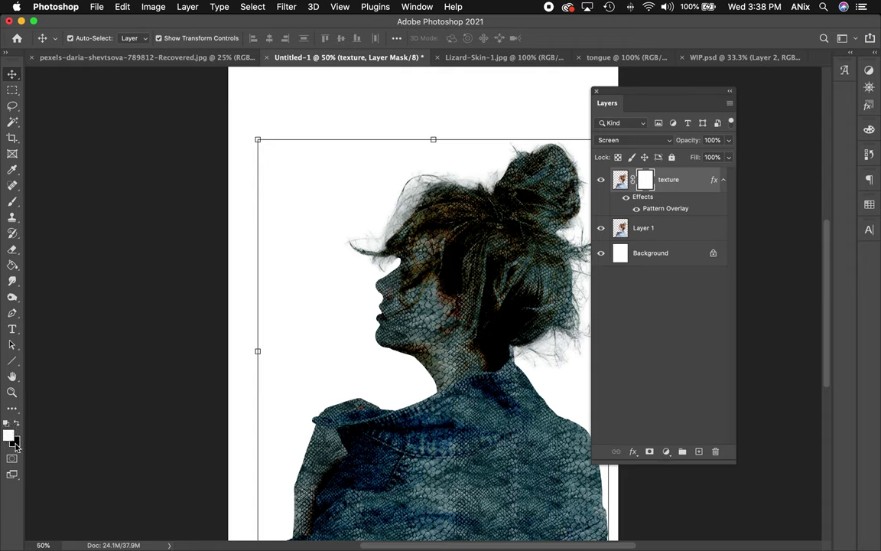
pyautogui.click(12, 201)
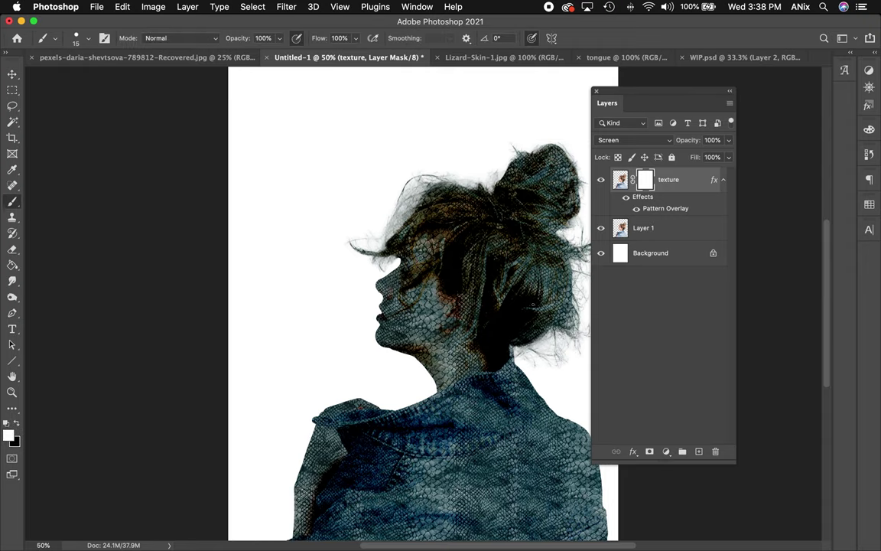
pyautogui.press(']')
pyautogui.press(']')
pyautogui.press(']')
pyautogui.press(']')
pyautogui.press(']')
pyautogui.press(']')
pyautogui.press(']')
pyautogui.press(']')
pyautogui.press(']')
pyautogui.press(']')
pyautogui.press(']')
pyautogui.press('[')
# Paint black on the texture layer's mask over the hair, ear and upper face to hide the scales there.
pyautogui.press('super+equal')
pyautogui.moveTo(438, 313); pyautogui.dragTo(333, 339)
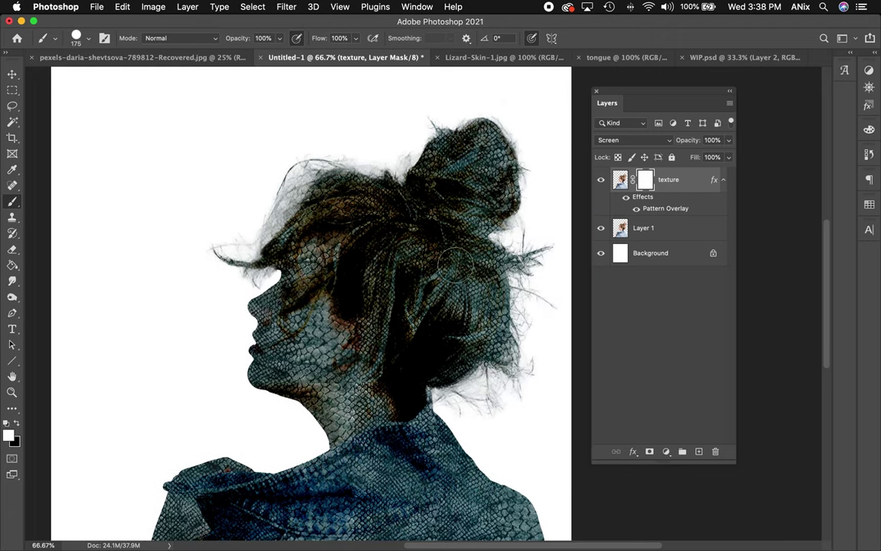
pyautogui.click(16, 424)
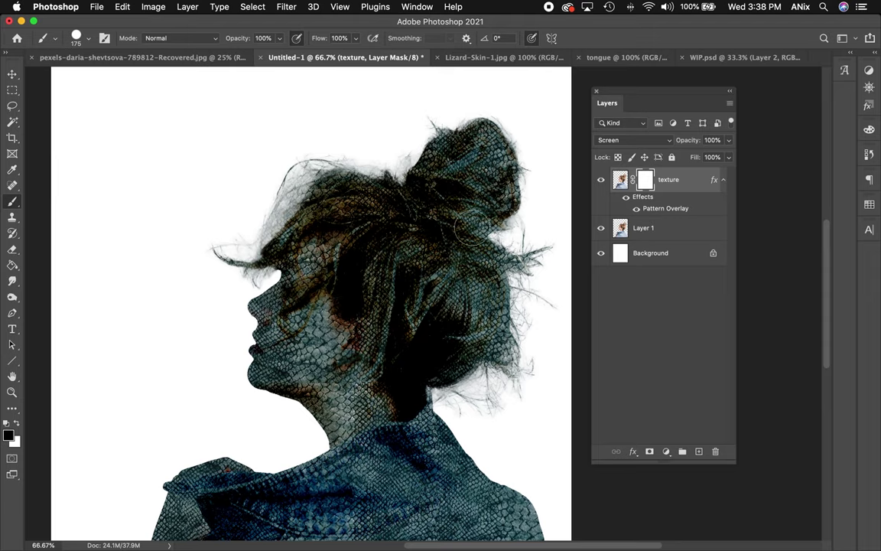
pyautogui.moveTo(463, 251)
pyautogui.mouseDown()
pyautogui.moveTo(478, 315)
pyautogui.moveTo(520, 374)
pyautogui.moveTo(528, 298)
pyautogui.moveTo(531, 306)
pyautogui.moveTo(552, 258)
pyautogui.moveTo(459, 216)
pyautogui.moveTo(419, 175)
pyautogui.moveTo(494, 168)
pyautogui.moveTo(436, 144)
pyautogui.moveTo(494, 128)
pyautogui.moveTo(486, 157)
pyautogui.moveTo(405, 202)
pyautogui.moveTo(431, 210)
pyautogui.moveTo(413, 203)
pyautogui.moveTo(246, 204)
pyautogui.moveTo(333, 210)
pyautogui.moveTo(326, 222)
pyautogui.moveTo(227, 248)
pyautogui.moveTo(348, 221)
pyautogui.moveTo(436, 228)
pyautogui.moveTo(373, 243)
pyautogui.moveTo(344, 306)
pyautogui.moveTo(424, 244)
pyautogui.moveTo(380, 307)
pyautogui.moveTo(388, 318)
pyautogui.moveTo(436, 302)
pyautogui.moveTo(404, 360)
pyautogui.moveTo(415, 371)
pyautogui.moveTo(403, 401)
pyautogui.moveTo(351, 298)
pyautogui.moveTo(348, 230)
pyautogui.moveTo(322, 253)
pyautogui.moveTo(325, 321)
pyautogui.moveTo(275, 245)
pyautogui.moveTo(237, 264)
pyautogui.moveTo(256, 302)
pyautogui.moveTo(312, 354)
pyautogui.mouseUp()
# Paint white on the mask with a size 60 brush to restore the scales along the brow and nose.
pyautogui.press('super+1')
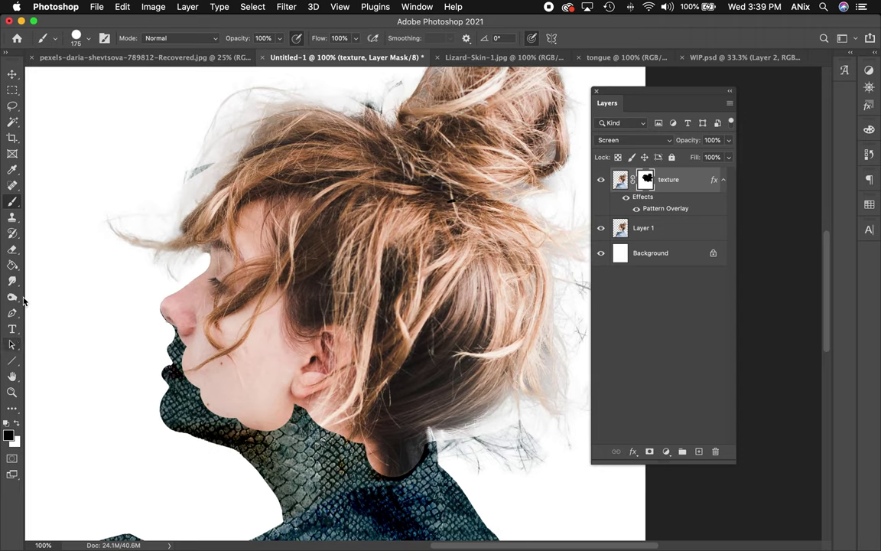
pyautogui.press('x')
pyautogui.press('[')
pyautogui.press('[')
pyautogui.press('[')
pyautogui.press('[')
pyautogui.press('[')
pyautogui.press('[')
pyautogui.press('[')
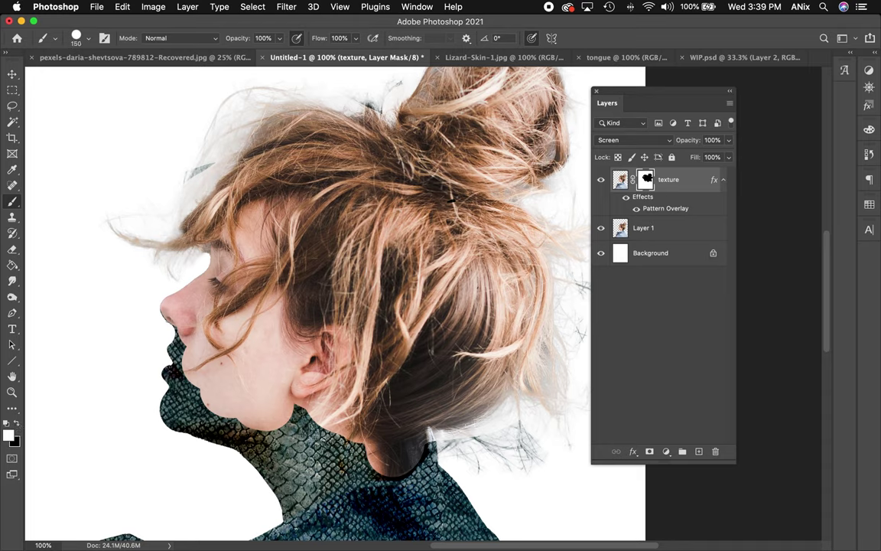
pyautogui.moveTo(213, 253)
pyautogui.mouseDown()
pyautogui.moveTo(201, 285)
pyautogui.moveTo(184, 276)
pyautogui.moveTo(155, 293)
pyautogui.moveTo(181, 293)
pyautogui.moveTo(180, 310)
pyautogui.mouseUp()
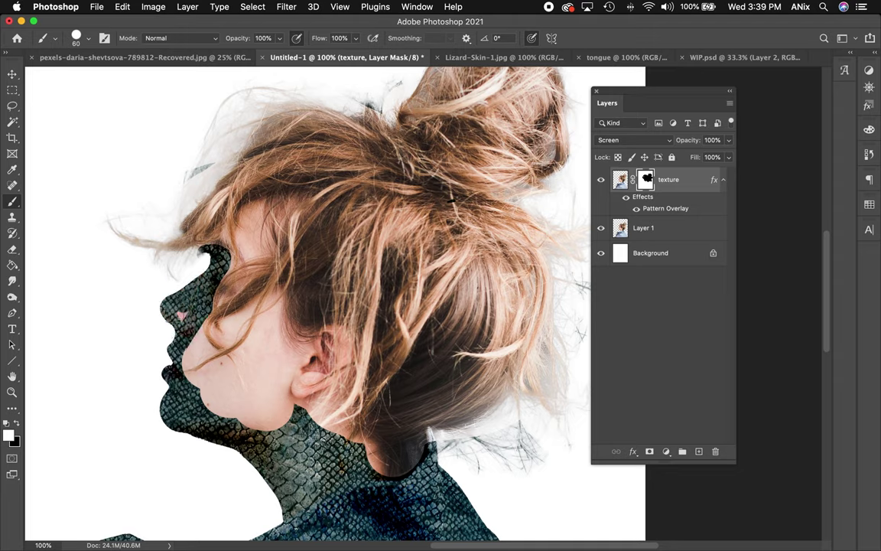
# Mask the scales off the eye in black, and restore them in white beside the nose and mouth.
pyautogui.click(18, 421)
pyautogui.moveTo(215, 277); pyautogui.dragTo(218, 282)
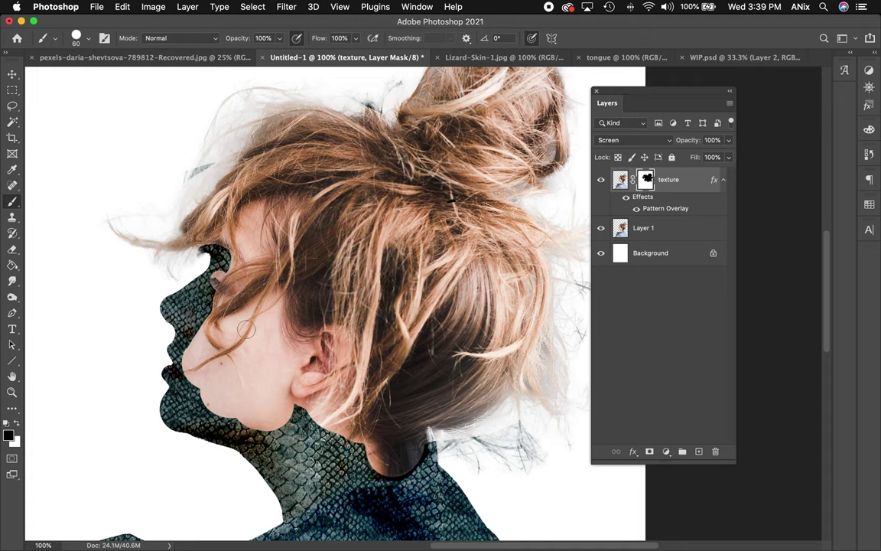
pyautogui.click(18, 424)
pyautogui.moveTo(178, 282)
pyautogui.mouseDown()
pyautogui.moveTo(184, 317)
pyautogui.moveTo(162, 324)
pyautogui.moveTo(172, 308)
pyautogui.mouseUp()
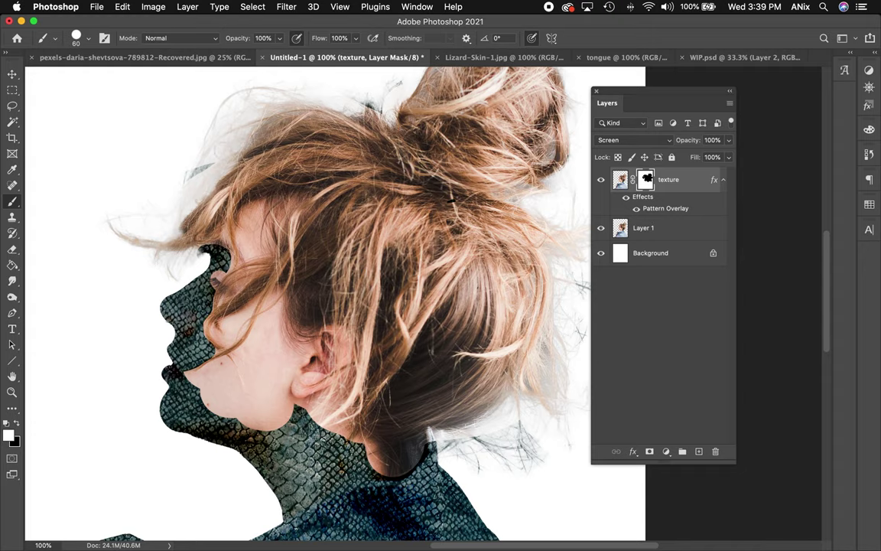
# Soften the brush to 53% hardness and paint the scales back in along the chin and lower jaw.
pyautogui.click(89, 39)
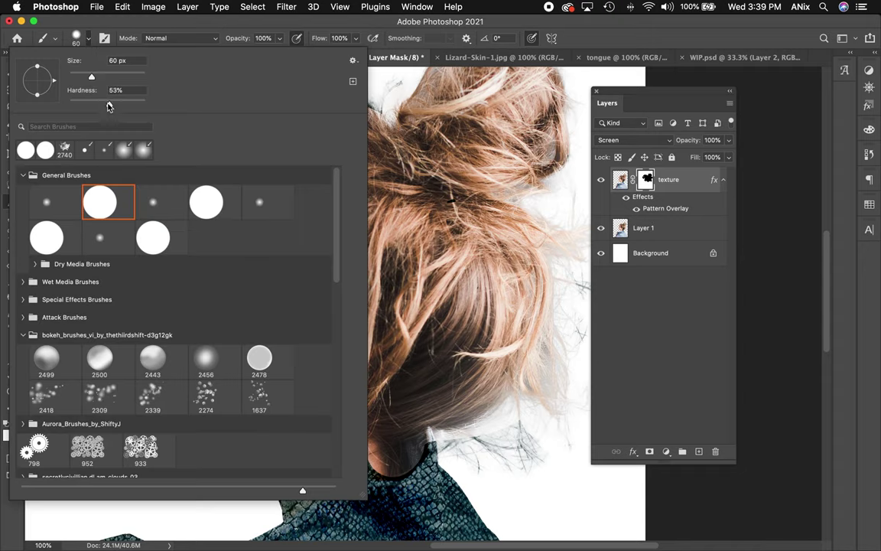
pyautogui.click(91, 38)
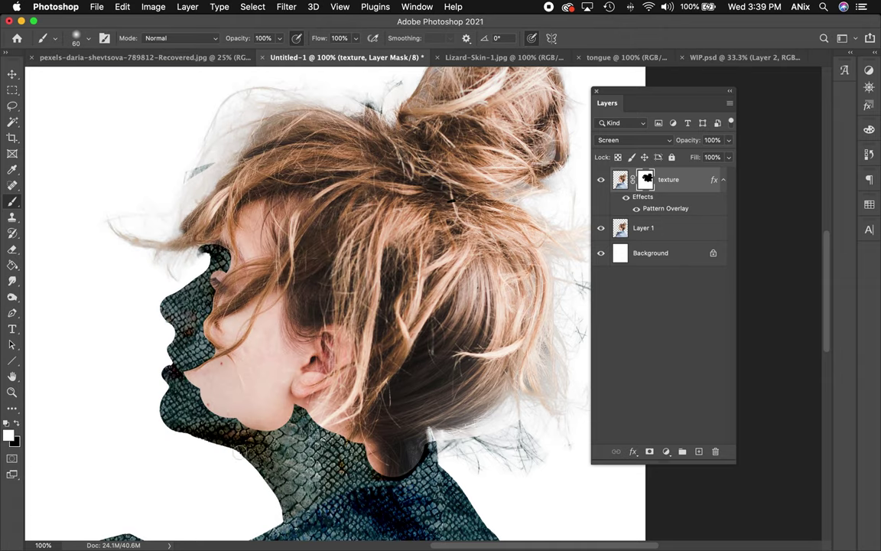
pyautogui.moveTo(227, 407); pyautogui.dragTo(274, 413)
pyautogui.moveTo(208, 388); pyautogui.dragTo(171, 338)
pyautogui.scroll(-5, 335, 303)
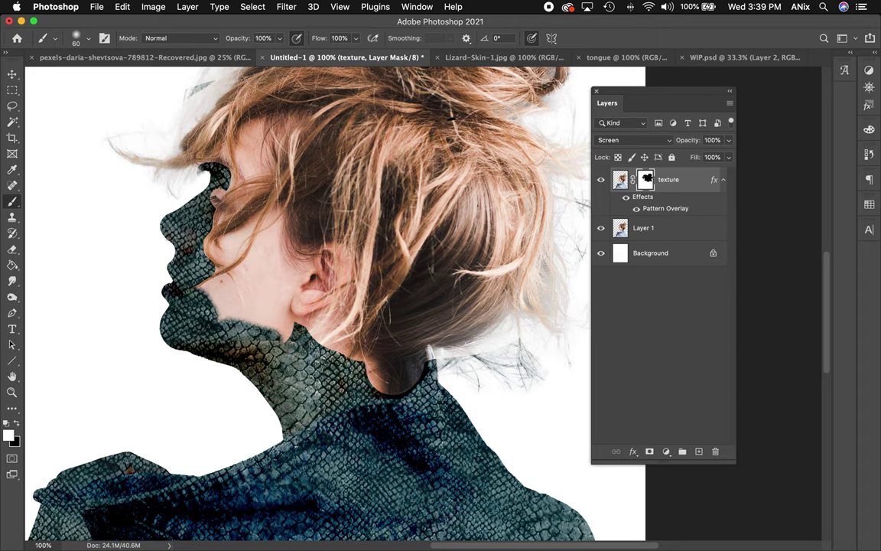
# Restore the scales around the eye, on the forehead between the hair strands and across the cheek up to the ear.
pyautogui.moveTo(201, 169)
pyautogui.mouseDown()
pyautogui.moveTo(182, 182)
pyautogui.moveTo(209, 204)
pyautogui.moveTo(222, 175)
pyautogui.mouseUp()
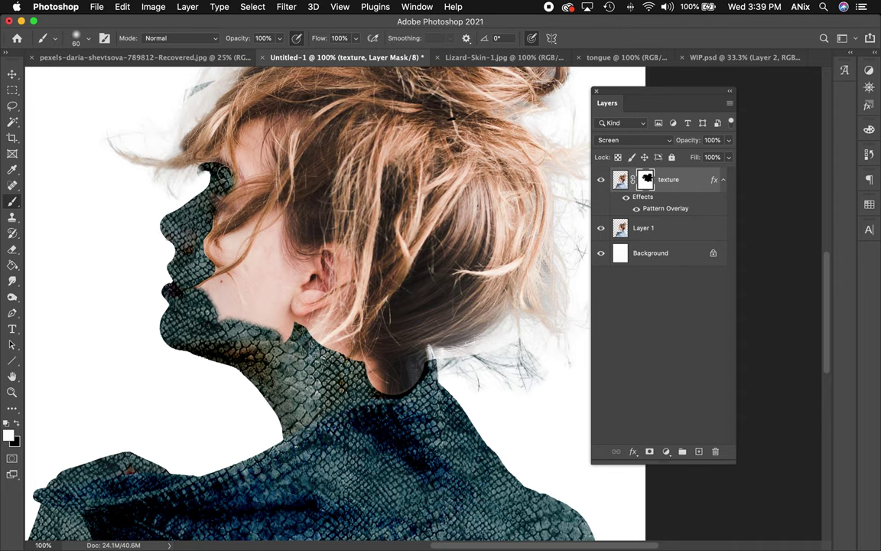
pyautogui.moveTo(243, 123)
pyautogui.mouseDown()
pyautogui.moveTo(248, 162)
pyautogui.moveTo(253, 145)
pyautogui.moveTo(239, 139)
pyautogui.moveTo(241, 152)
pyautogui.mouseUp()
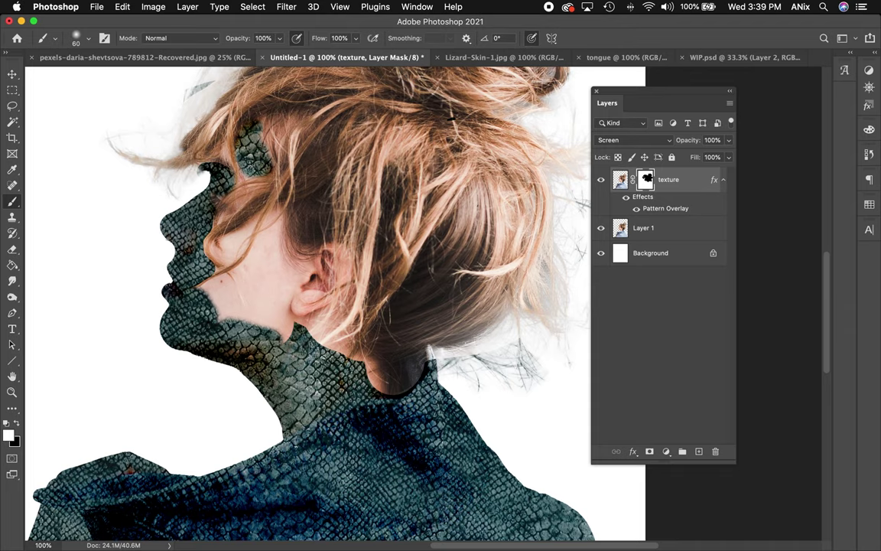
pyautogui.moveTo(269, 215)
pyautogui.mouseDown()
pyautogui.moveTo(274, 229)
pyautogui.moveTo(214, 245)
pyautogui.moveTo(187, 264)
pyautogui.moveTo(195, 285)
pyautogui.moveTo(248, 214)
pyautogui.moveTo(251, 234)
pyautogui.moveTo(294, 284)
pyautogui.moveTo(248, 283)
pyautogui.moveTo(229, 272)
pyautogui.moveTo(212, 282)
pyautogui.moveTo(224, 289)
pyautogui.mouseUp()
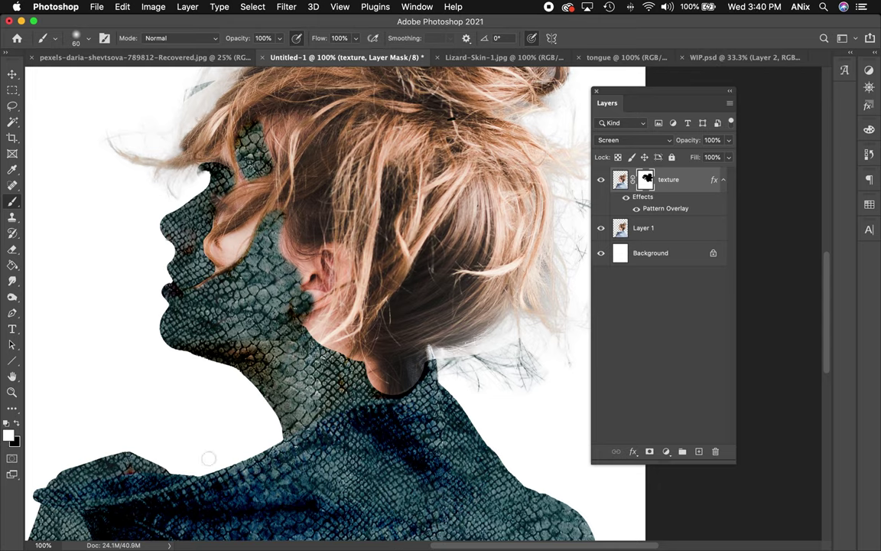
# Paint black on the texture mask over a patch of the jacket's collar to reveal the denim beneath.
pyautogui.press('x')
pyautogui.moveTo(413, 456)
pyautogui.mouseDown()
pyautogui.moveTo(347, 478)
pyautogui.moveTo(417, 446)
pyautogui.moveTo(322, 456)
pyautogui.mouseUp()
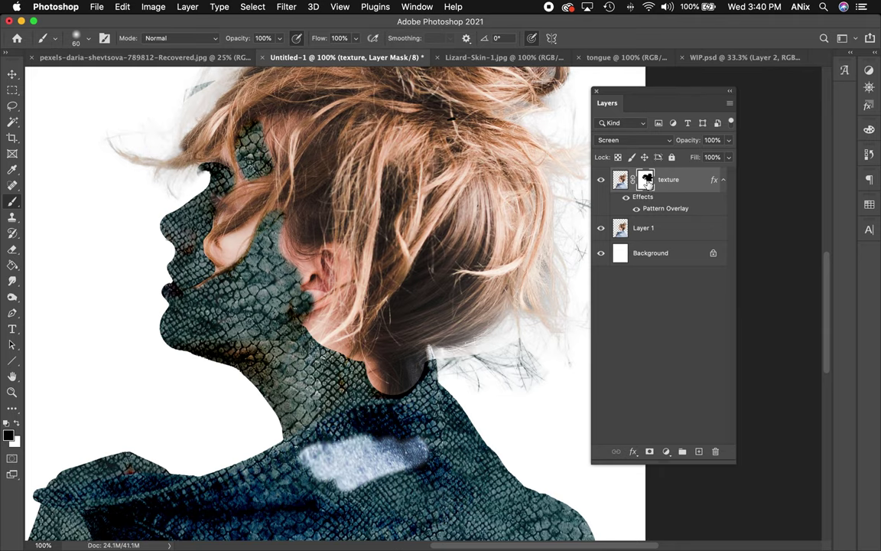
pyautogui.moveTo(647, 179)
pyautogui.mouseDown()
pyautogui.moveTo(667, 228)
pyautogui.moveTo(687, 350)
pyautogui.moveTo(633, 183)
pyautogui.mouseUp()
pyautogui.press('super+minus')
pyautogui.press('super+minus')
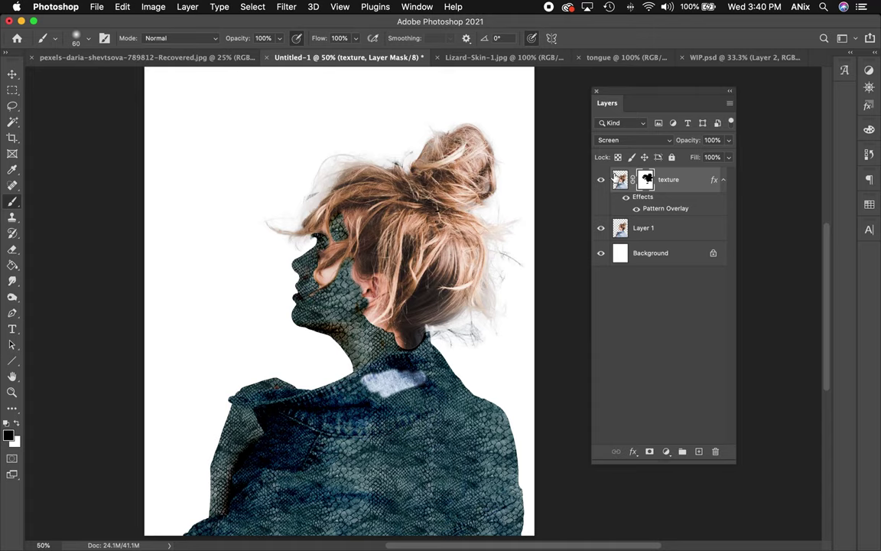
# With the texture layer hidden, load the woman's outline from Layer 1 as a selection and add an empty layer above it.
pyautogui.click(600, 179)
pyautogui.click(623, 229)
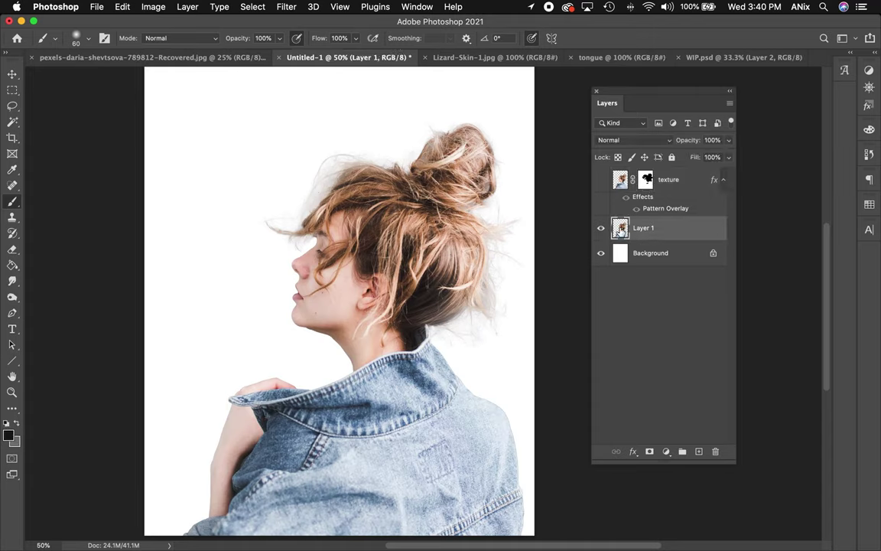
pyautogui.keyDown('super'); pyautogui.click(622, 230); pyautogui.keyUp('super')
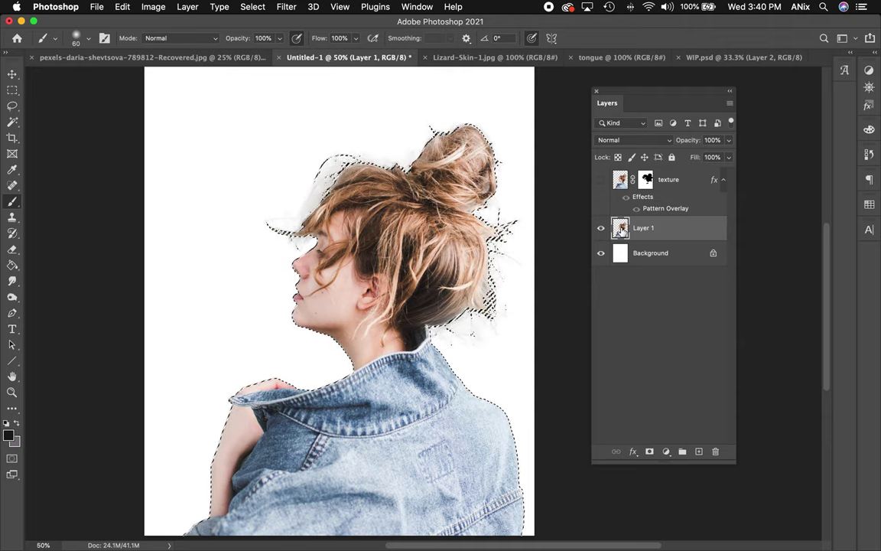
pyautogui.click(698, 452)
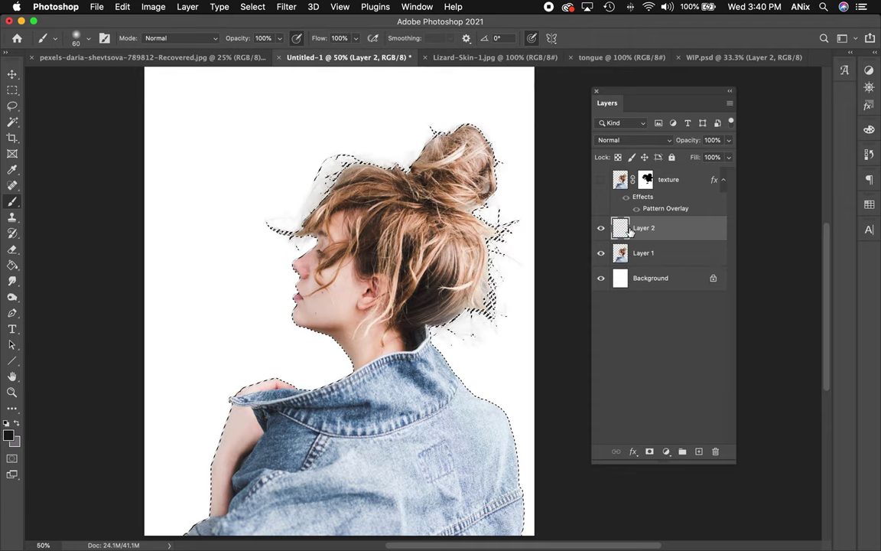
# Fill the woman's selected outline on Layer 2 with the white background color and deselect.
pyautogui.click(18, 424)
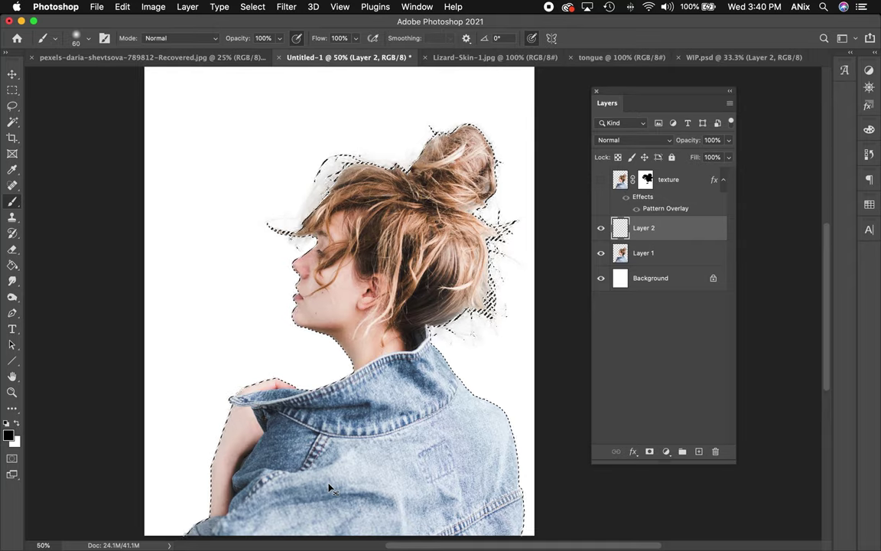
pyautogui.press('super+BackSpace')
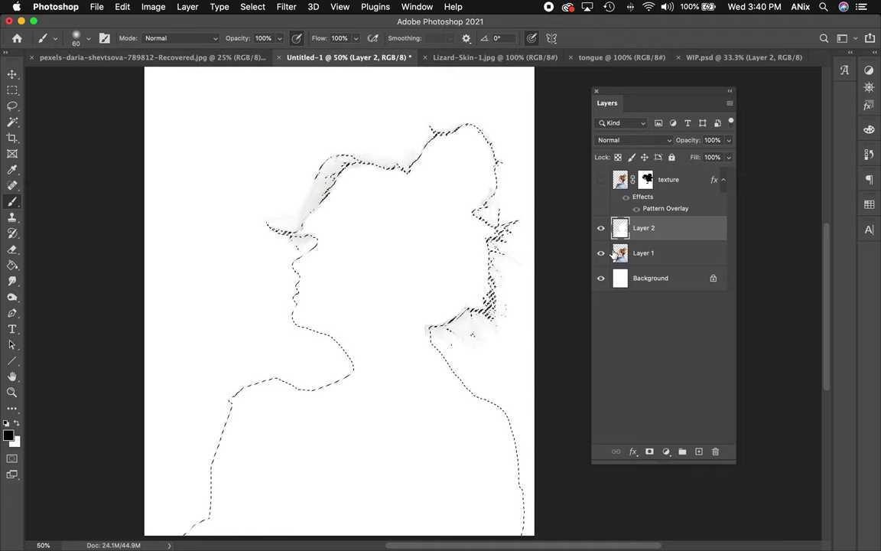
pyautogui.press('super+d')
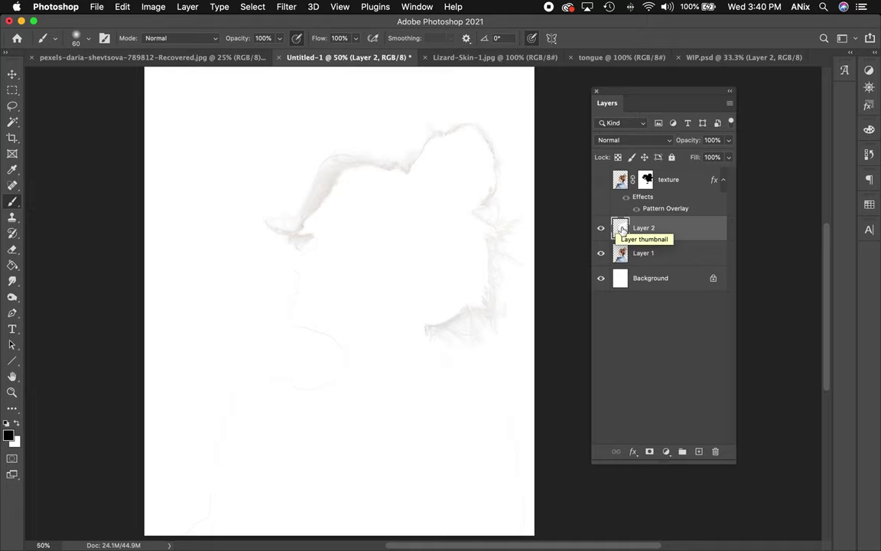
# Load Layer 2's silhouette as a selection and fill it with the teal lizard-skin pattern in Normal mode at 100% opacity.
pyautogui.keyDown('super'); pyautogui.click(621, 230); pyautogui.keyUp('super')
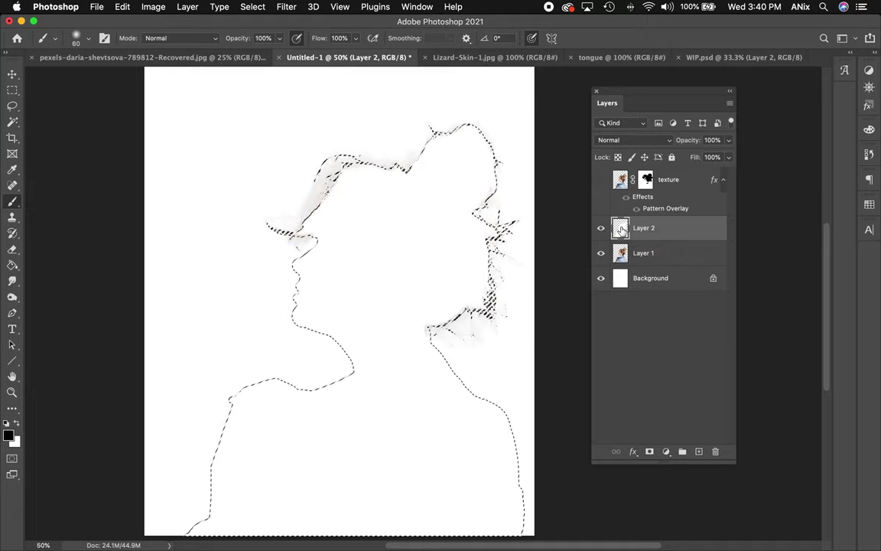
pyautogui.click(122, 7)
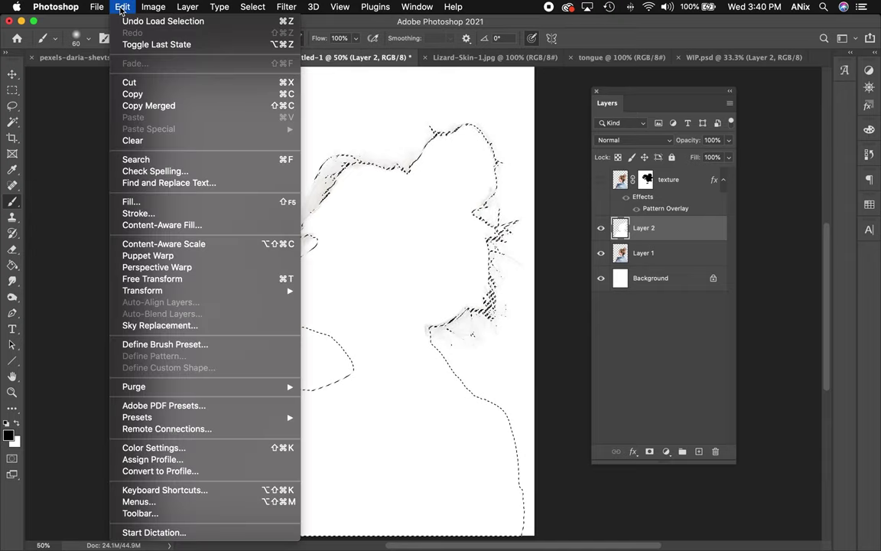
pyautogui.click(152, 205)
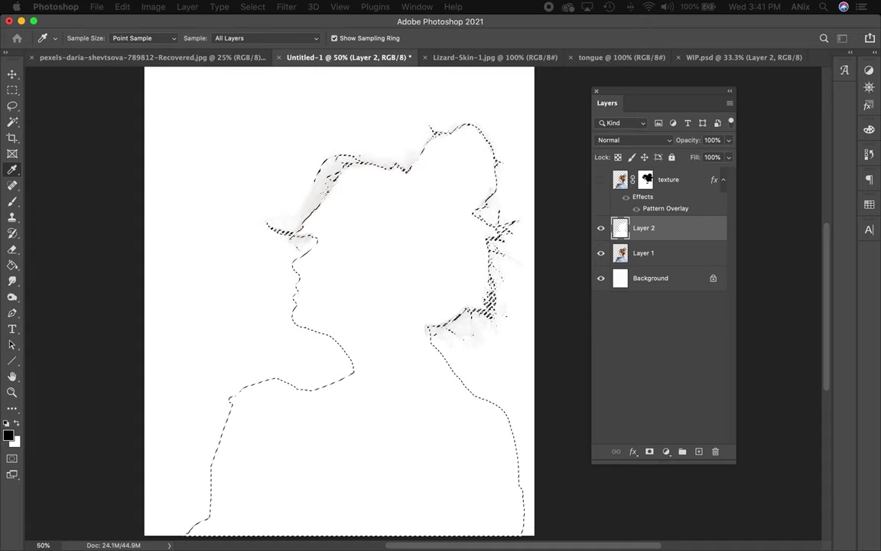
pyautogui.click(639, 143)
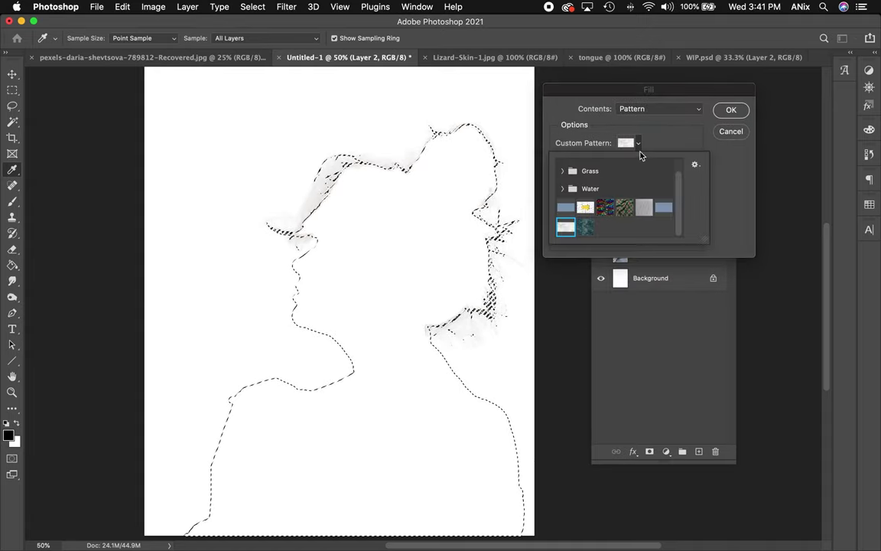
pyautogui.click(585, 226)
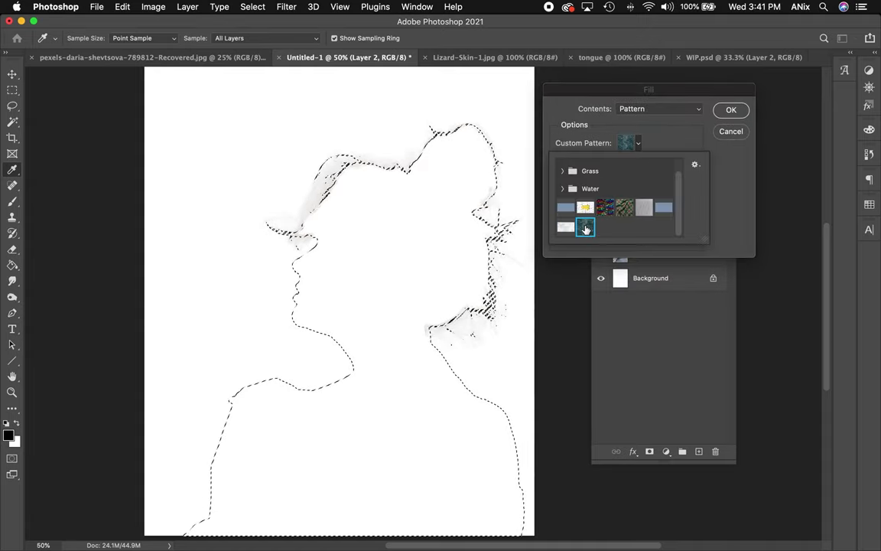
pyautogui.click(728, 166)
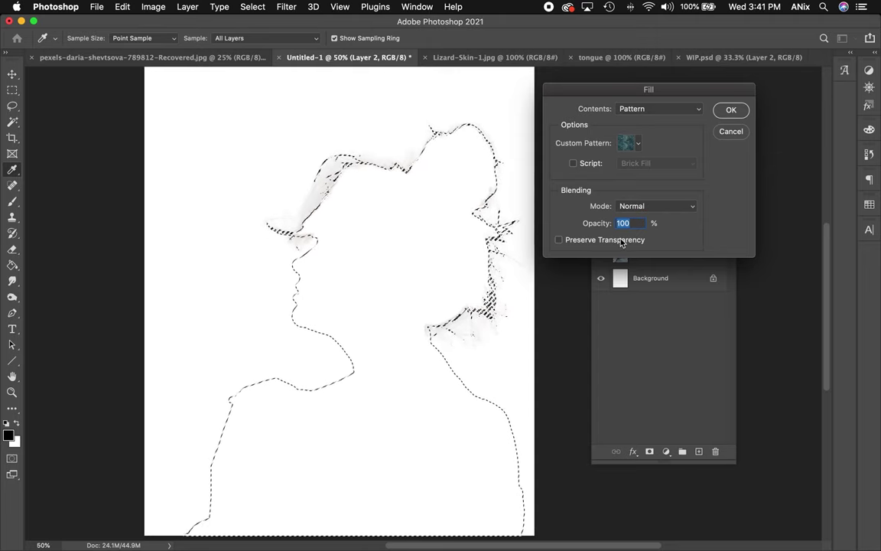
pyautogui.click(730, 111)
pyautogui.press('b')
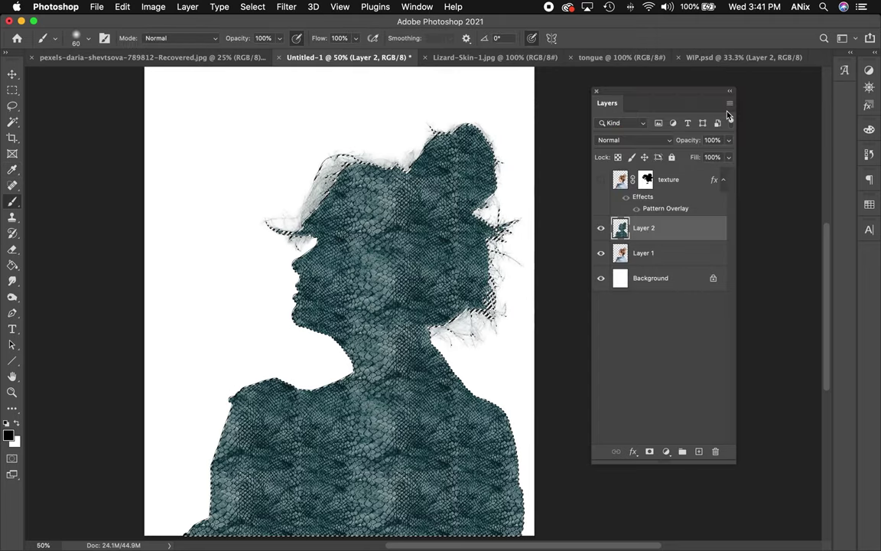
# Try the Multiply blend mode on Layer 2 and settle on Hard Light.
pyautogui.click(662, 142)
pyautogui.click(643, 174)
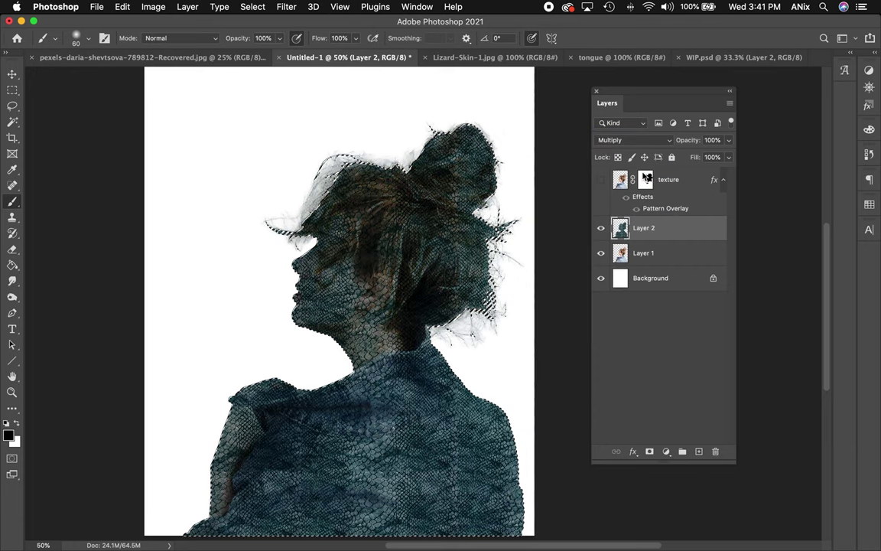
pyautogui.click(642, 140)
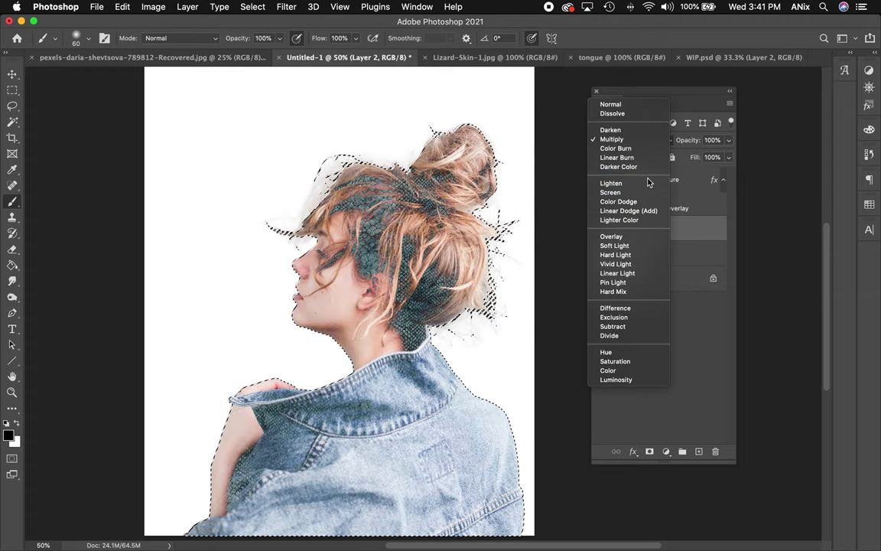
pyautogui.click(635, 259)
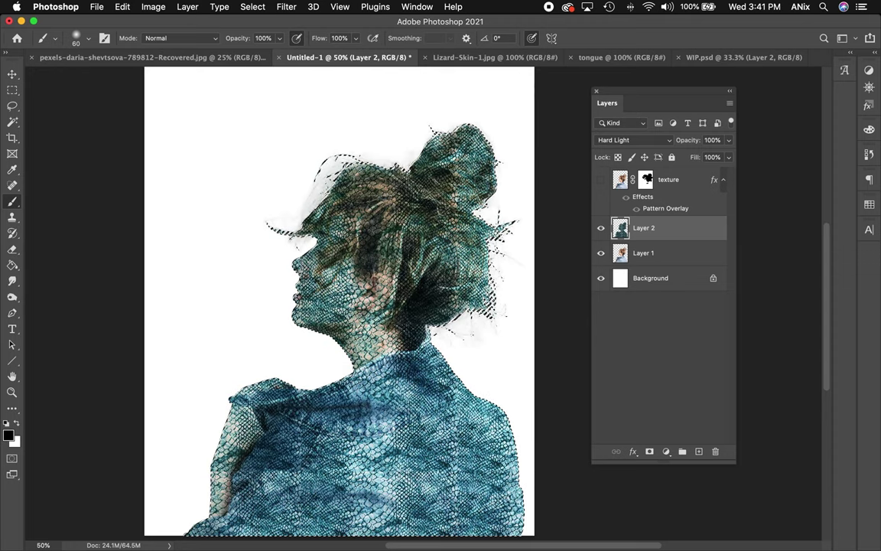
# Add a mask to Layer 2 and paint black with a 400 px brush to clear the scales from the jacket's collar and back.
pyautogui.click(649, 451)
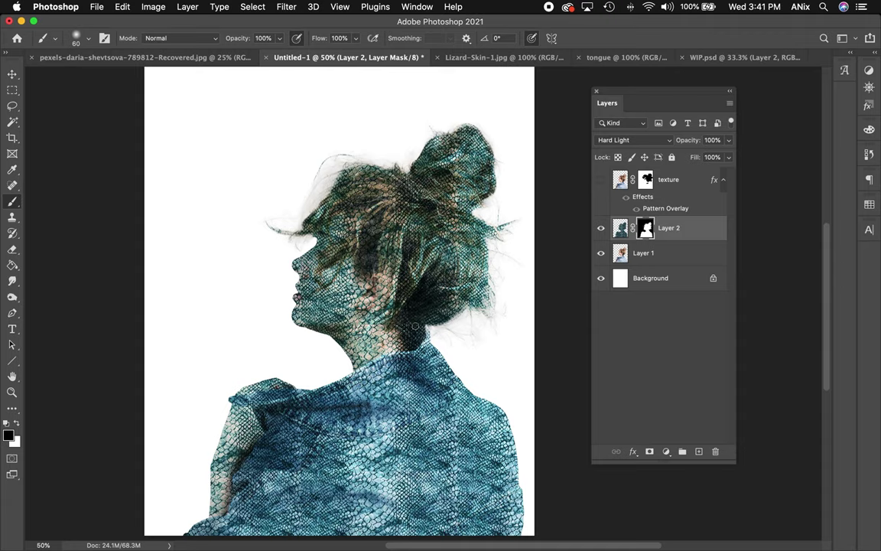
pyautogui.press(']')
pyautogui.press(']')
pyautogui.press(']')
pyautogui.press(']')
pyautogui.press(']')
pyautogui.press(']')
pyautogui.press(']')
pyautogui.press(']')
pyautogui.press(']')
pyautogui.press(']')
pyautogui.moveTo(433, 353)
pyautogui.mouseDown()
pyautogui.moveTo(440, 362)
pyautogui.moveTo(383, 337)
pyautogui.moveTo(359, 341)
pyautogui.moveTo(329, 348)
pyautogui.moveTo(317, 373)
pyautogui.mouseUp()
pyautogui.moveTo(376, 406)
pyautogui.mouseDown()
pyautogui.moveTo(486, 403)
pyautogui.moveTo(459, 452)
pyautogui.moveTo(386, 505)
pyautogui.moveTo(302, 398)
pyautogui.mouseUp()
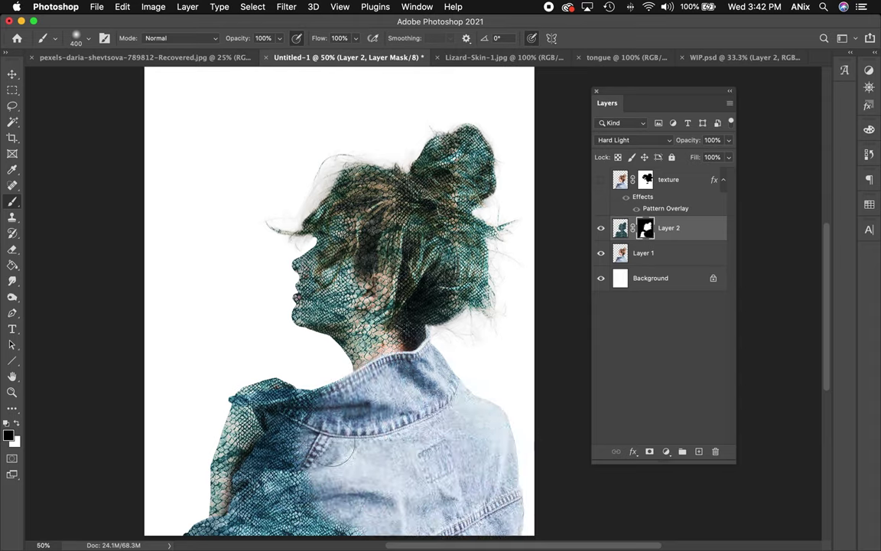
# Touch up the mask with a 175 px brush and lasso the still scale-covered part of the jacket beside the arm.
pyautogui.press('[')
pyautogui.press('[')
pyautogui.press('[')
pyautogui.press('[')
pyautogui.moveTo(266, 356); pyautogui.dragTo(264, 411)
pyautogui.click(12, 107)
pyautogui.click(62, 105)
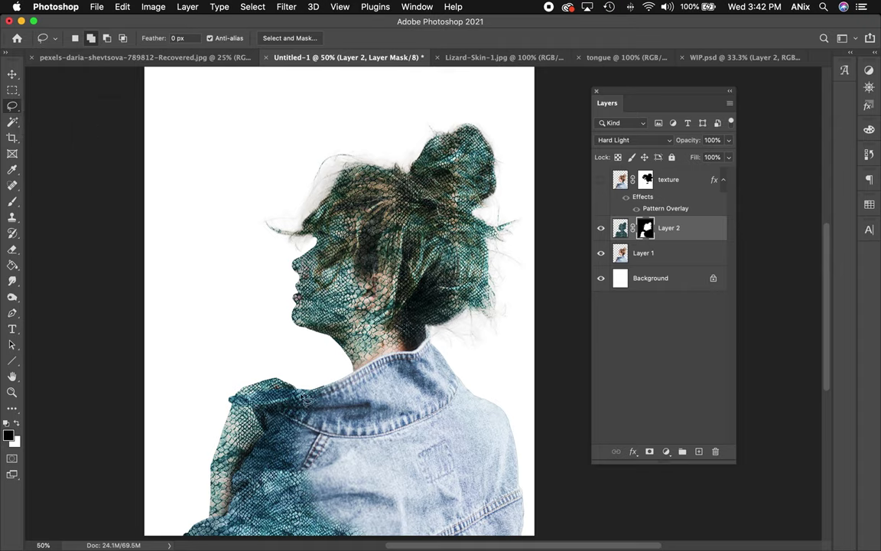
pyautogui.moveTo(237, 381)
pyautogui.mouseDown()
pyautogui.moveTo(242, 398)
pyautogui.moveTo(231, 417)
pyautogui.moveTo(242, 475)
pyautogui.moveTo(214, 451)
pyautogui.moveTo(200, 484)
pyautogui.moveTo(245, 548)
pyautogui.mouseUp()
pyautogui.moveTo(313, 547)
pyautogui.mouseDown()
pyautogui.moveTo(381, 540)
pyautogui.moveTo(400, 516)
pyautogui.moveTo(403, 479)
pyautogui.moveTo(374, 427)
pyautogui.moveTo(315, 390)
pyautogui.mouseUp()
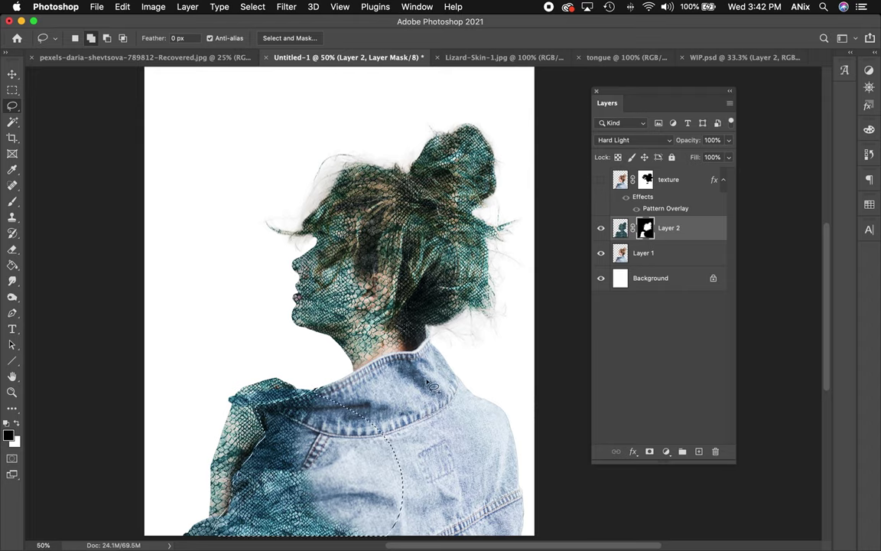
# Paint black on Layer 2's mask inside the selection with a 700 px brush to uncover the remaining denim, and deselect.
pyautogui.click(12, 201)
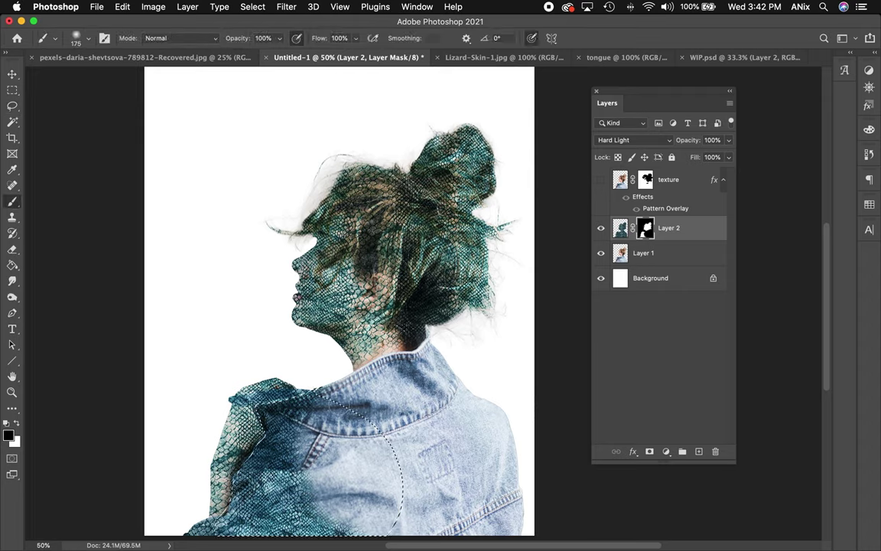
pyautogui.press(']')
pyautogui.press(']')
pyautogui.press(']')
pyautogui.press(']')
pyautogui.press(']')
pyautogui.press(']')
pyautogui.press(']')
pyautogui.click(245, 428)
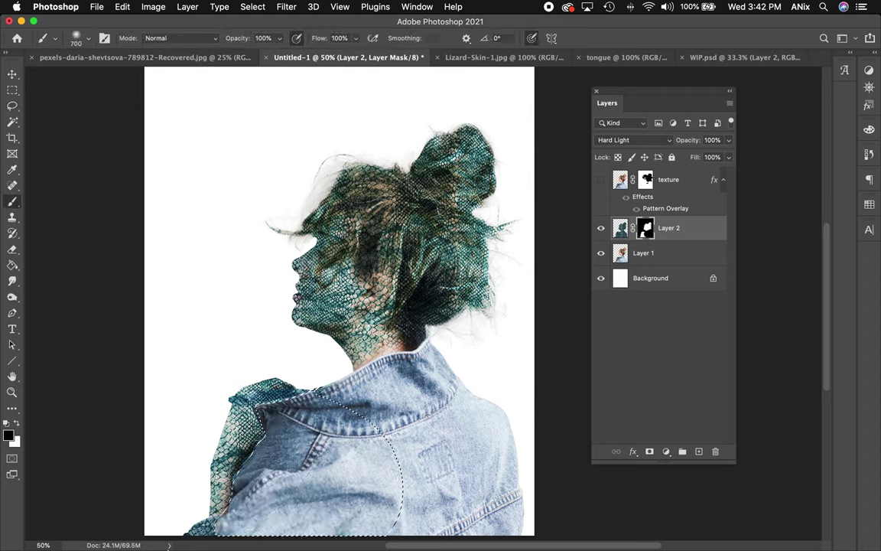
pyautogui.press('super+d')
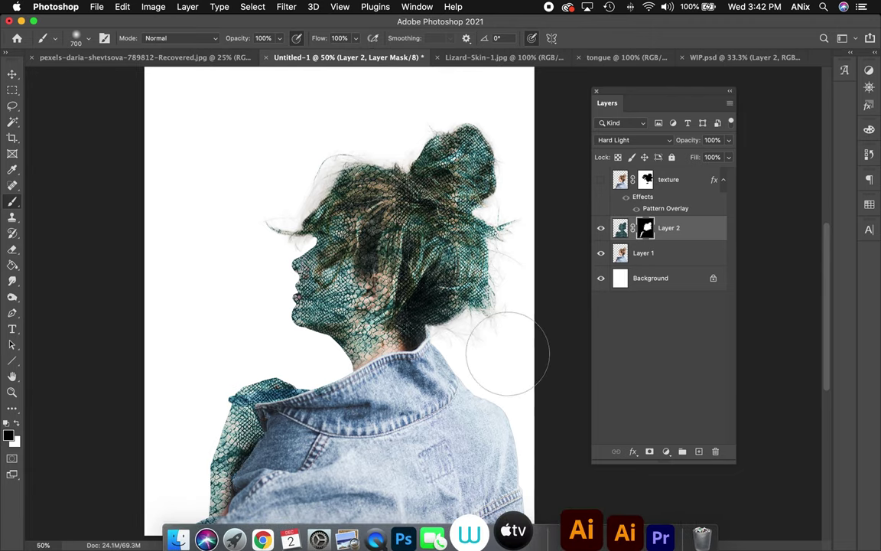
# Hide Layer 2, duplicate Layer 1 and hide the original, leaving the copy active.
pyautogui.click(12, 74)
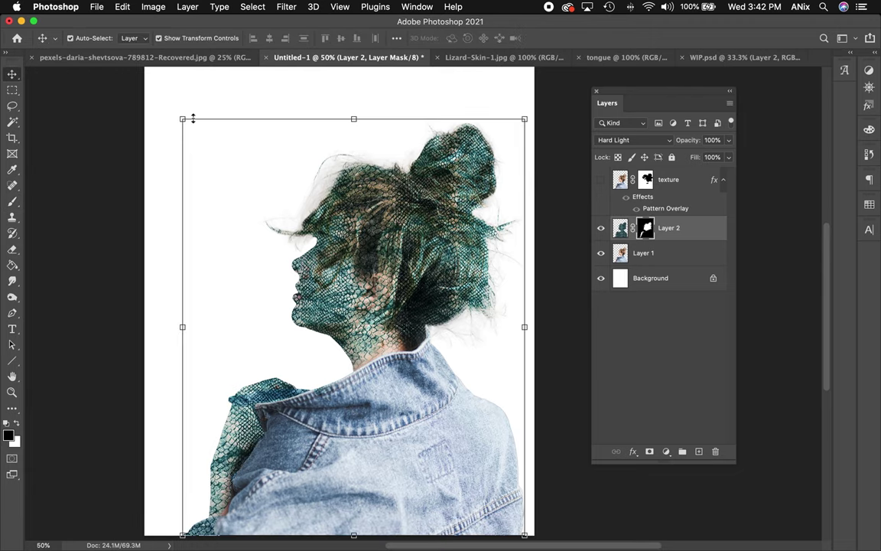
pyautogui.click(162, 95)
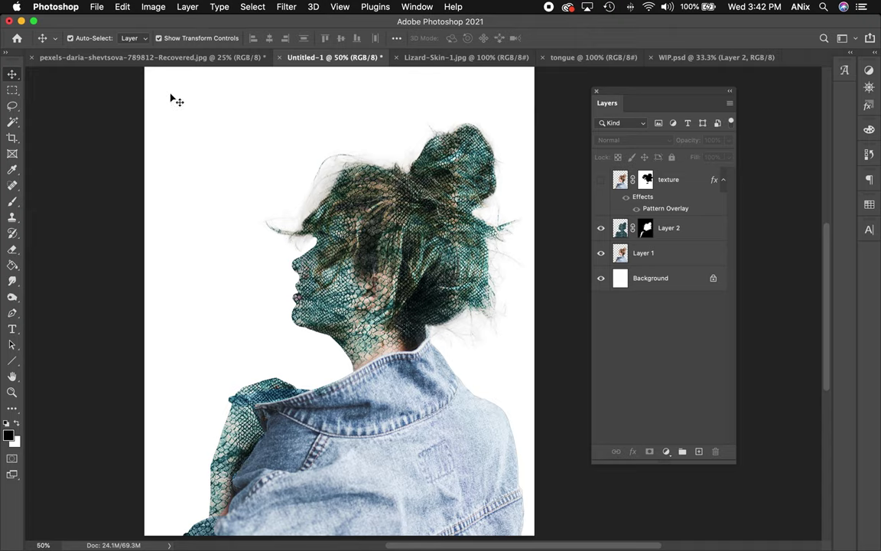
pyautogui.click(601, 228)
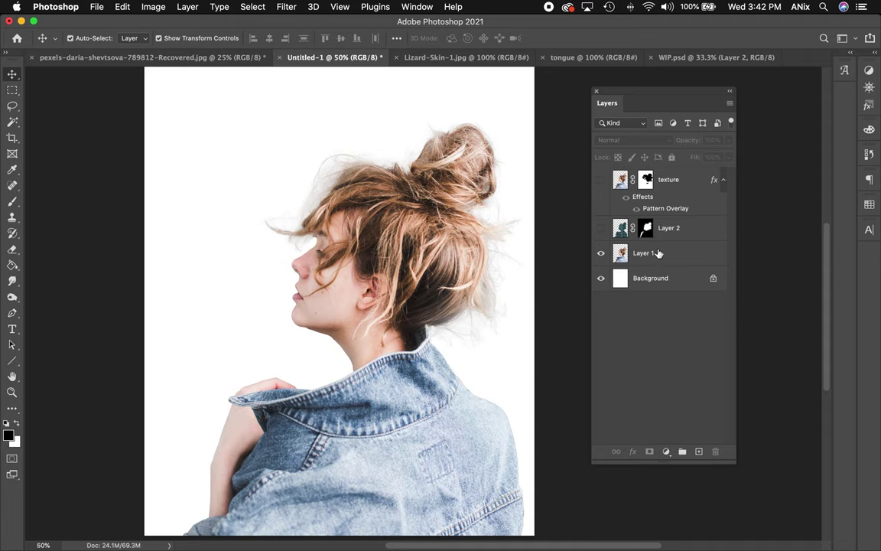
pyautogui.click(659, 253)
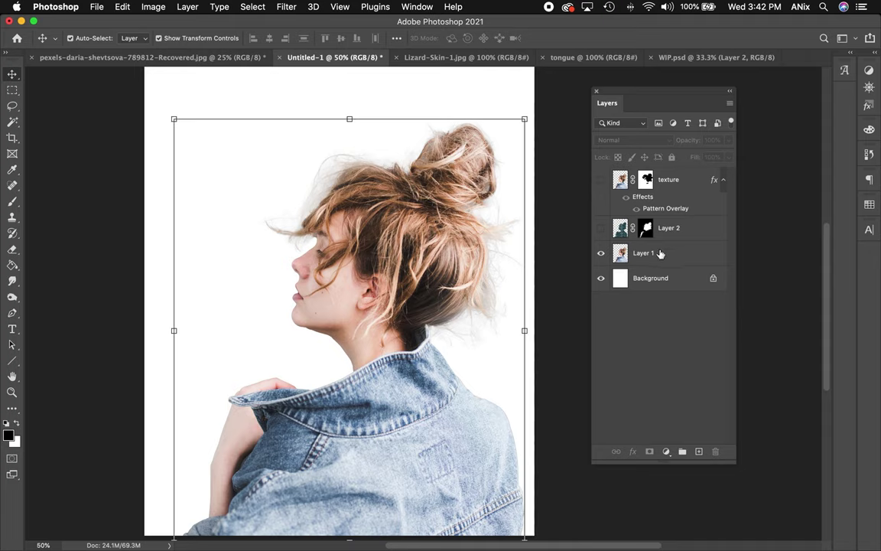
pyautogui.press('super+j')
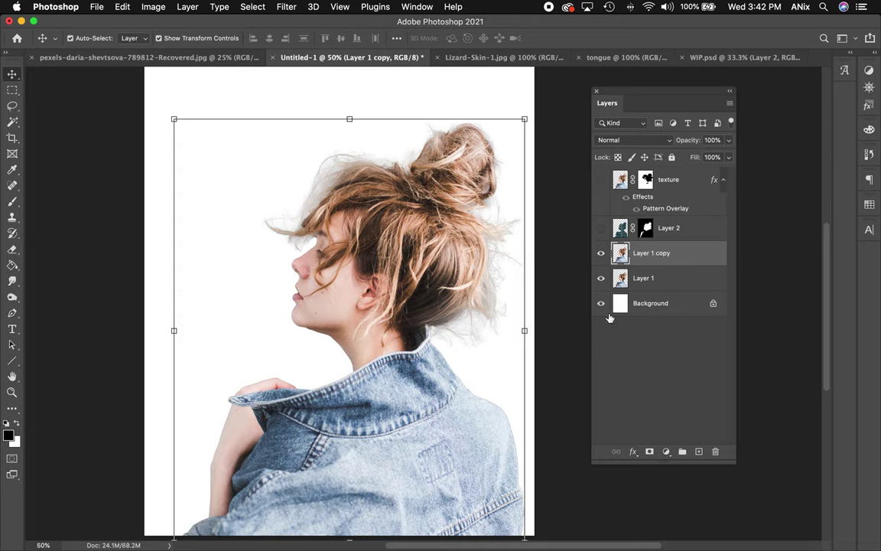
pyautogui.click(600, 278)
# Set up the Pattern Stamp tool with the teal lizard-skin pattern and a 150 px brush for the face and neck.
pyautogui.click(12, 217)
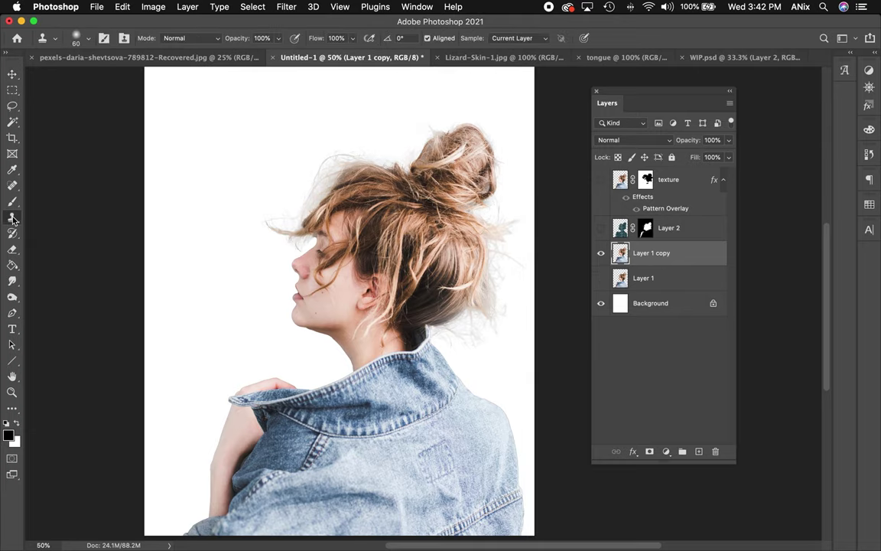
pyautogui.click(74, 228)
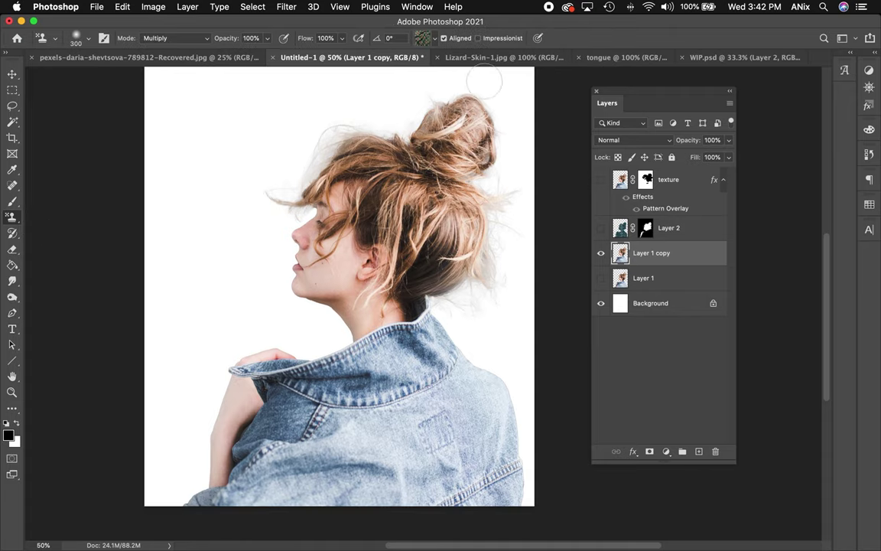
pyautogui.click(434, 40)
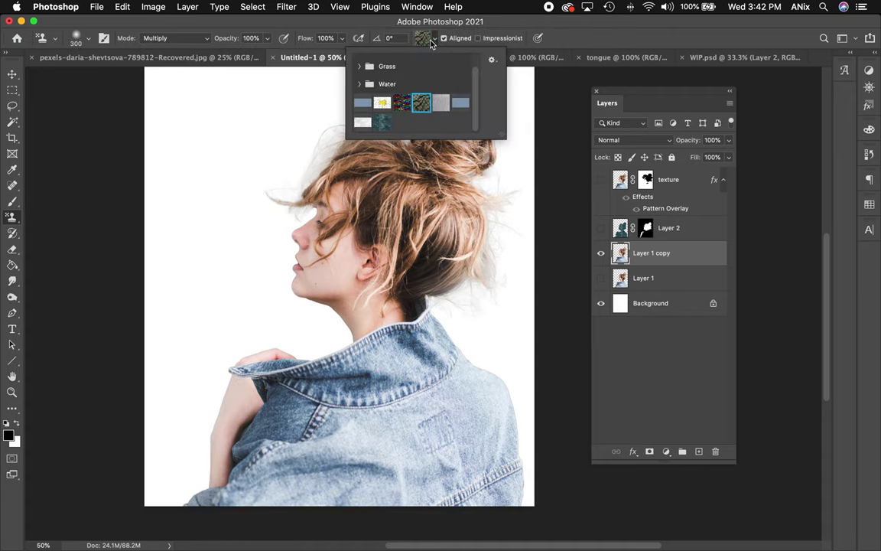
pyautogui.click(382, 121)
pyautogui.click(472, 19)
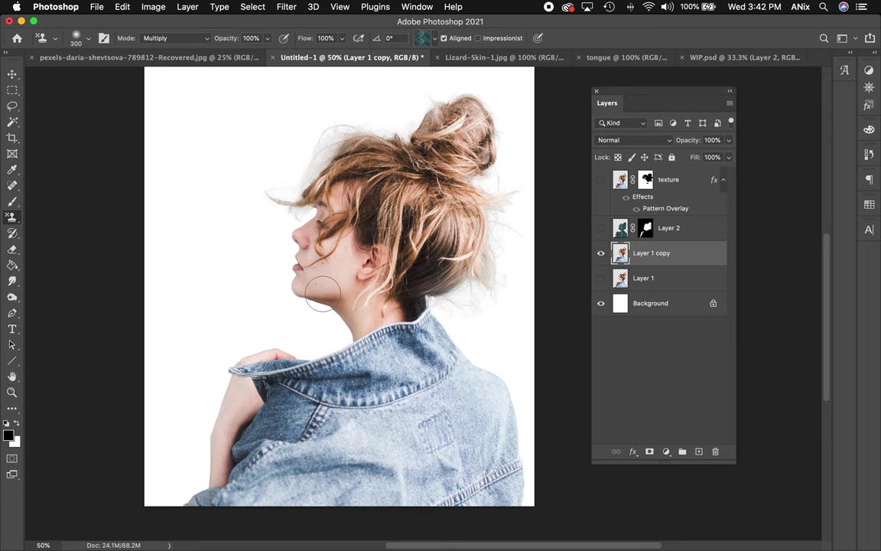
pyautogui.press('super+equal')
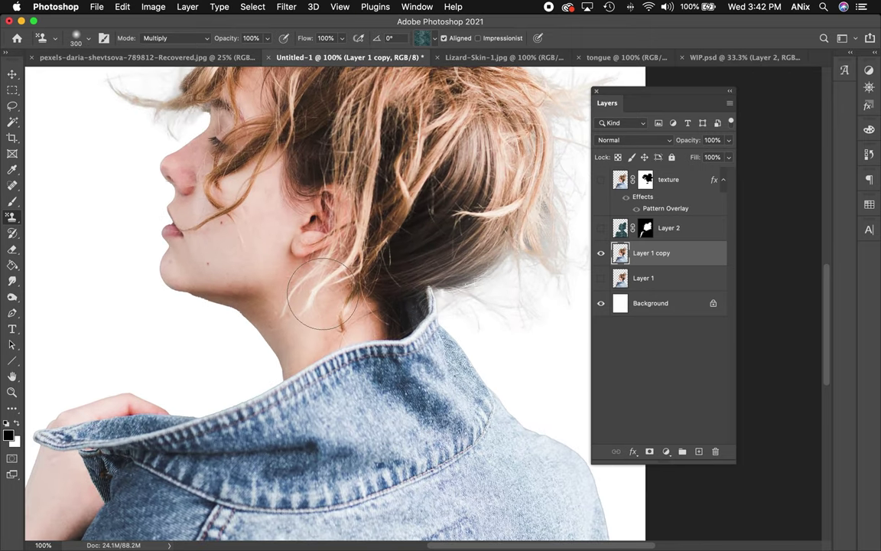
pyautogui.press('[')
pyautogui.press('[')
pyautogui.press('[')
pyautogui.press('[')
# Try stamping scales over the jaw, cheek and neck without a selection, and undo the strokes.
pyautogui.moveTo(264, 229)
pyautogui.mouseDown()
pyautogui.moveTo(187, 245)
pyautogui.moveTo(257, 264)
pyautogui.moveTo(188, 257)
pyautogui.moveTo(153, 241)
pyautogui.moveTo(260, 299)
pyautogui.moveTo(276, 329)
pyautogui.moveTo(298, 344)
pyautogui.moveTo(321, 321)
pyautogui.moveTo(306, 306)
pyautogui.mouseUp()
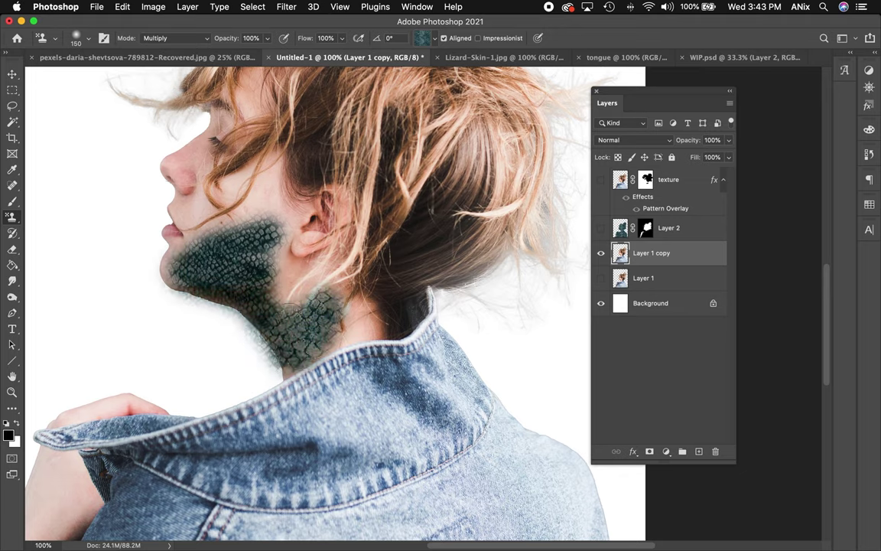
pyautogui.moveTo(264, 261)
pyautogui.mouseDown()
pyautogui.moveTo(234, 176)
pyautogui.moveTo(186, 207)
pyautogui.moveTo(153, 244)
pyautogui.moveTo(168, 272)
pyautogui.mouseUp()
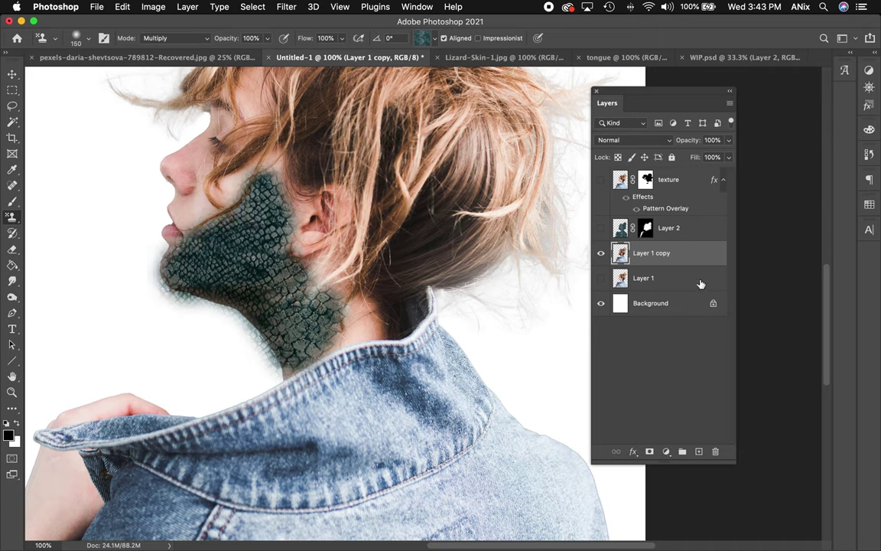
pyautogui.press('super+z')
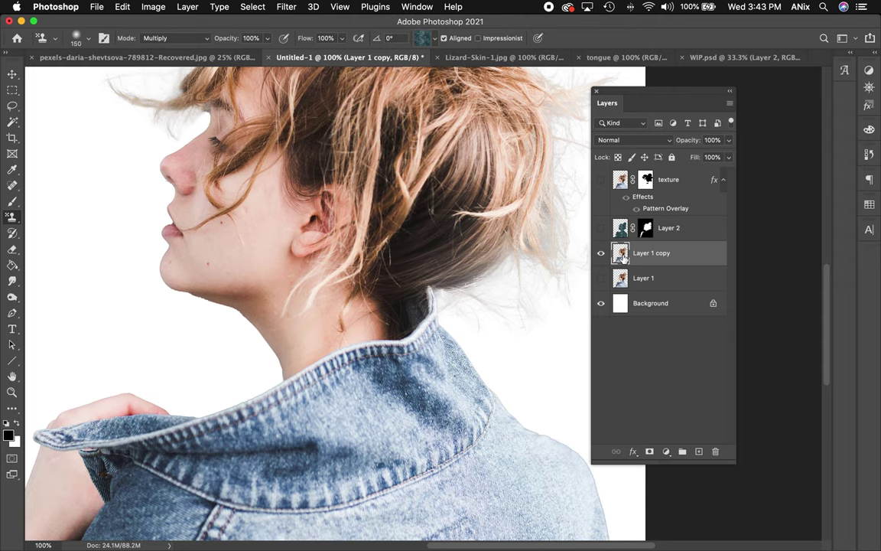
# Load the woman's outline as a selection and stamp scales over her neck, jaw, nose and cheek in Multiply mode, reducing the brush to 90 px.
pyautogui.keyDown('super'); pyautogui.click(621, 255); pyautogui.keyUp('super')
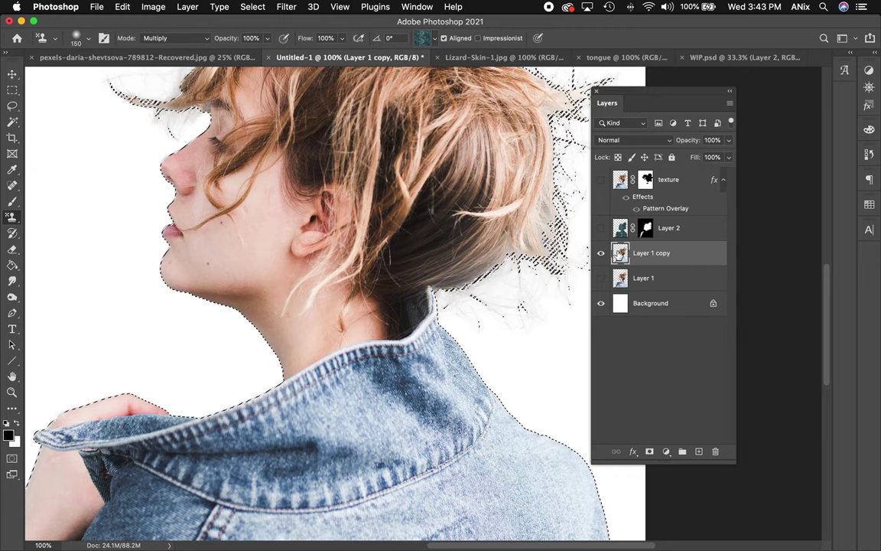
pyautogui.moveTo(292, 358); pyautogui.dragTo(282, 337)
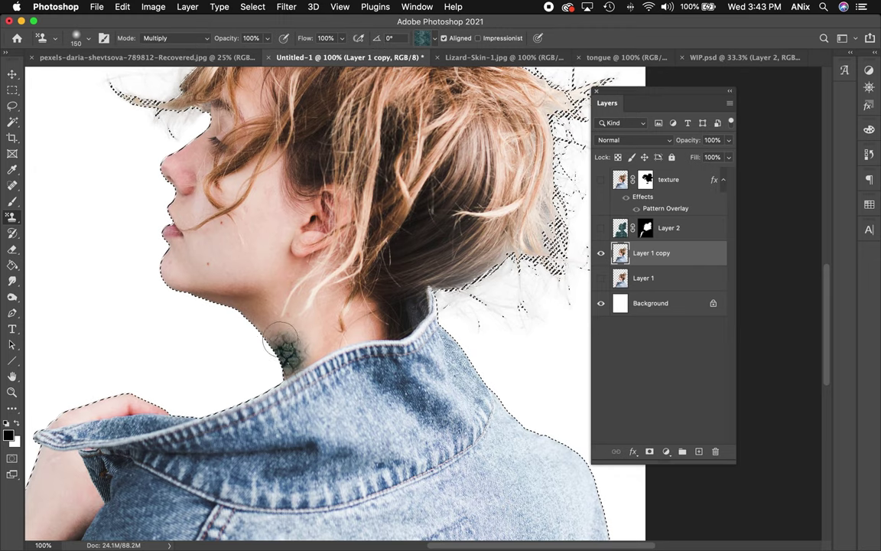
pyautogui.moveTo(161, 267)
pyautogui.mouseDown()
pyautogui.moveTo(210, 229)
pyautogui.moveTo(188, 224)
pyautogui.moveTo(197, 215)
pyautogui.moveTo(188, 190)
pyautogui.mouseUp()
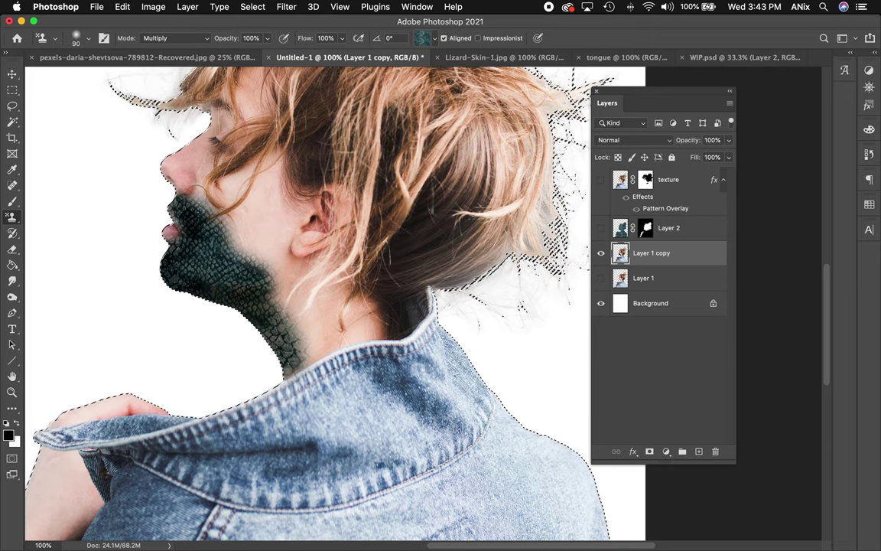
pyautogui.moveTo(187, 192); pyautogui.dragTo(182, 169)
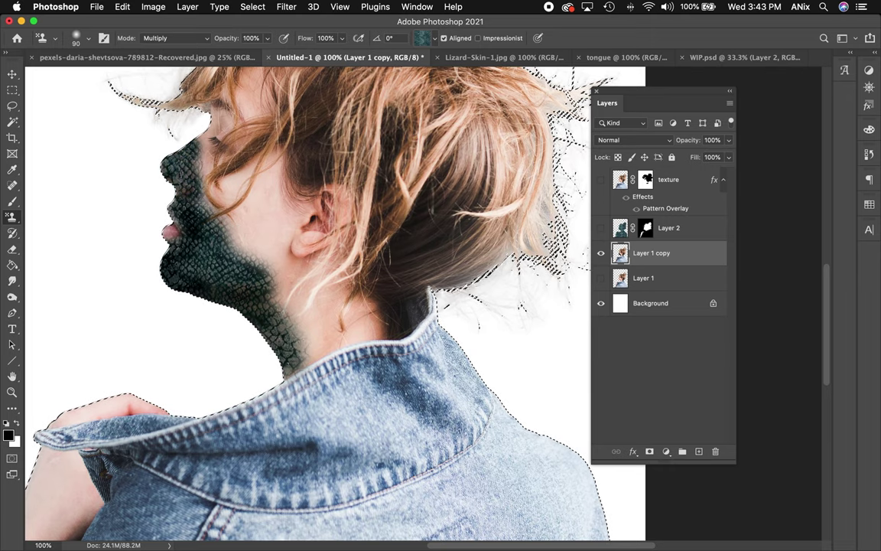
pyautogui.moveTo(184, 172)
pyautogui.mouseDown()
pyautogui.moveTo(187, 193)
pyautogui.moveTo(256, 248)
pyautogui.moveTo(267, 217)
pyautogui.moveTo(241, 169)
pyautogui.moveTo(210, 197)
pyautogui.moveTo(225, 210)
pyautogui.mouseUp()
pyautogui.moveTo(226, 176)
pyautogui.mouseDown()
pyautogui.moveTo(237, 167)
pyautogui.moveTo(208, 197)
pyautogui.mouseUp()
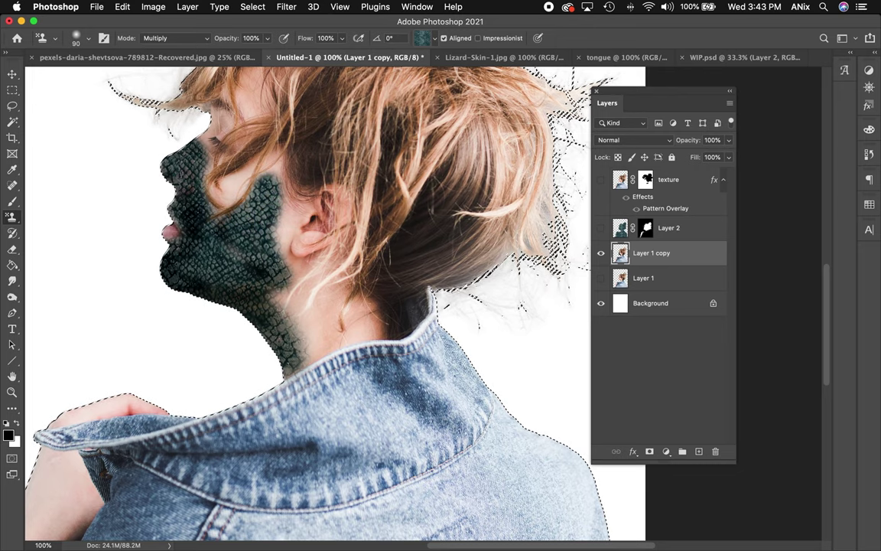
# Set the Pattern Stamp blend mode to Screen and stamp scales over the cheek, jaw and neck.
pyautogui.click(179, 38)
pyautogui.click(194, 91)
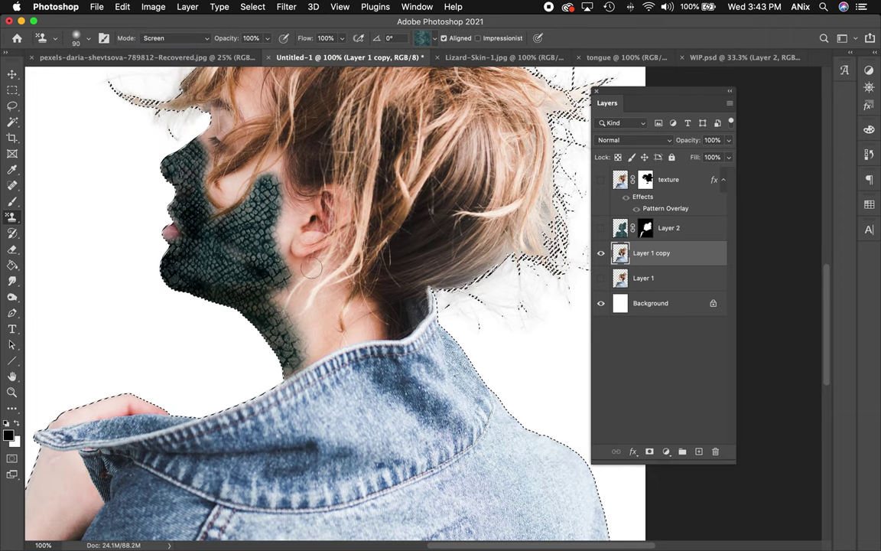
pyautogui.moveTo(306, 344)
pyautogui.mouseDown()
pyautogui.moveTo(295, 310)
pyautogui.moveTo(329, 290)
pyautogui.moveTo(359, 312)
pyautogui.moveTo(316, 323)
pyautogui.moveTo(249, 254)
pyautogui.moveTo(248, 197)
pyautogui.mouseUp()
pyautogui.moveTo(306, 242)
pyautogui.mouseDown()
pyautogui.moveTo(262, 218)
pyautogui.moveTo(245, 249)
pyautogui.moveTo(234, 225)
pyautogui.moveTo(245, 149)
pyautogui.moveTo(231, 309)
pyautogui.mouseUp()
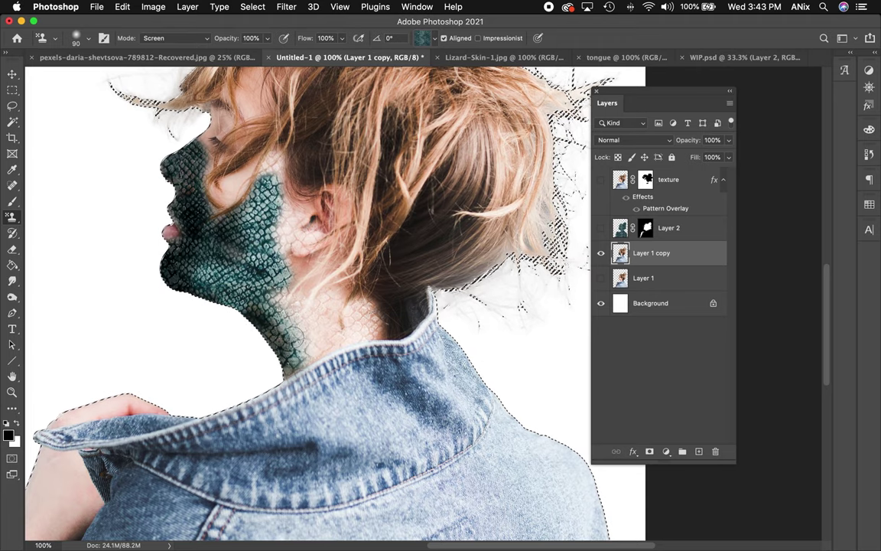
# Make the texture, Layer 2 and Layer 1 copy layers visible together, and rename Layer 1 copy as pattern clone.
pyautogui.click(601, 253)
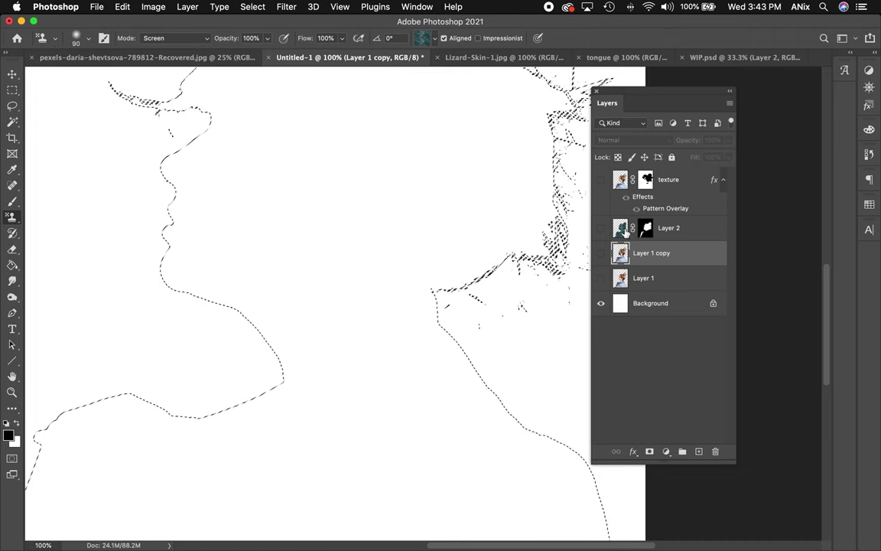
pyautogui.click(601, 179)
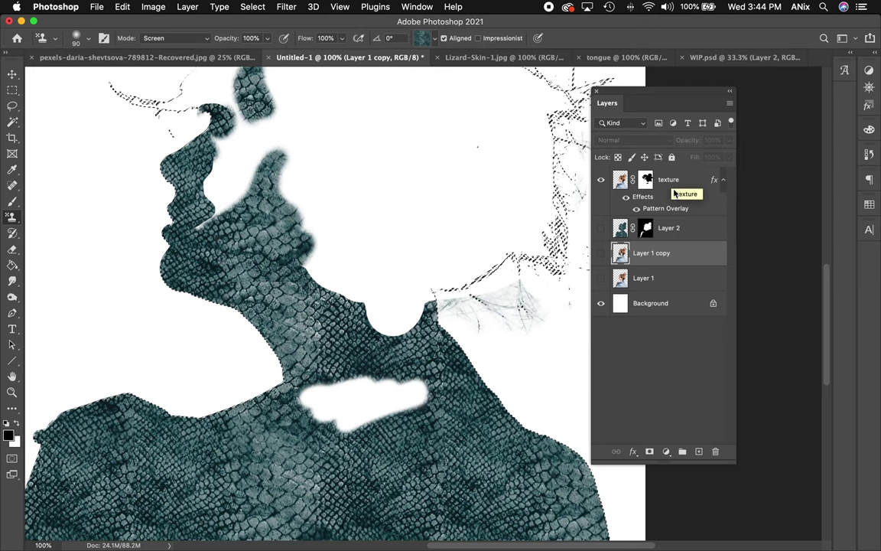
pyautogui.click(601, 228)
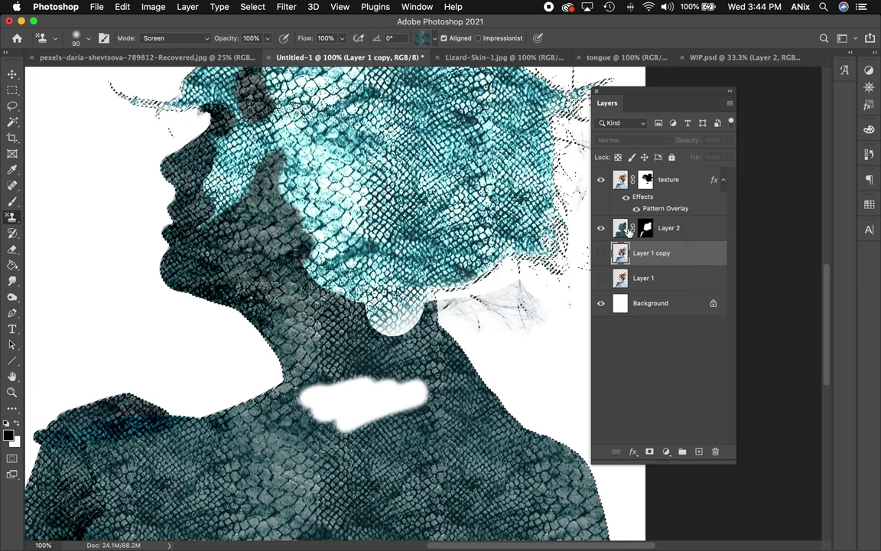
pyautogui.click(601, 254)
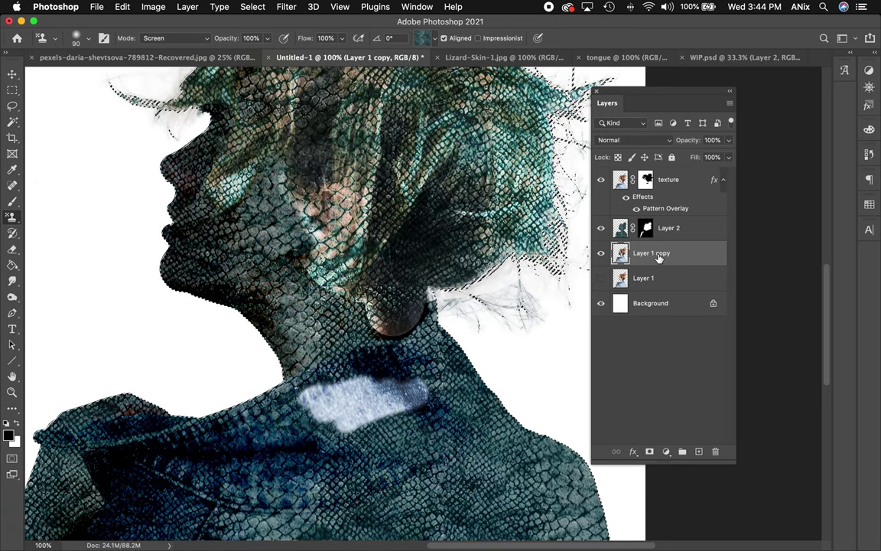
pyautogui.write('pattern')
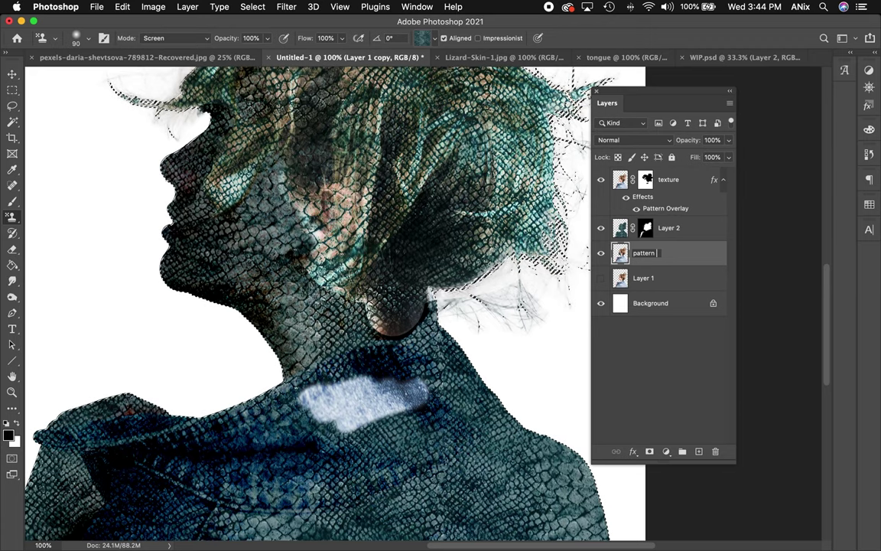
pyautogui.press('Return')
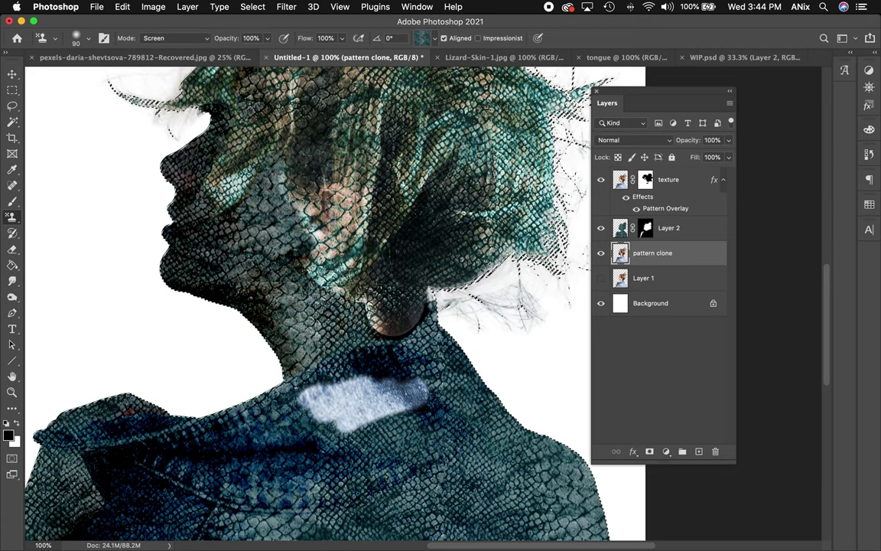
# Examine the layered figure and the Lizard poster in WIP.psd, and return to the Untitled-1 document.
pyautogui.click(12, 218)
pyautogui.scroll(-1, 360, 230)
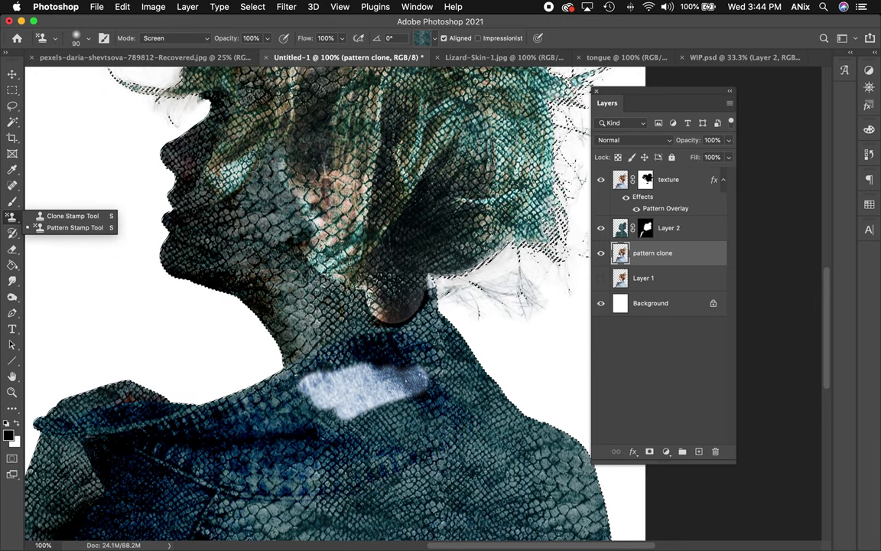
pyautogui.click(12, 73)
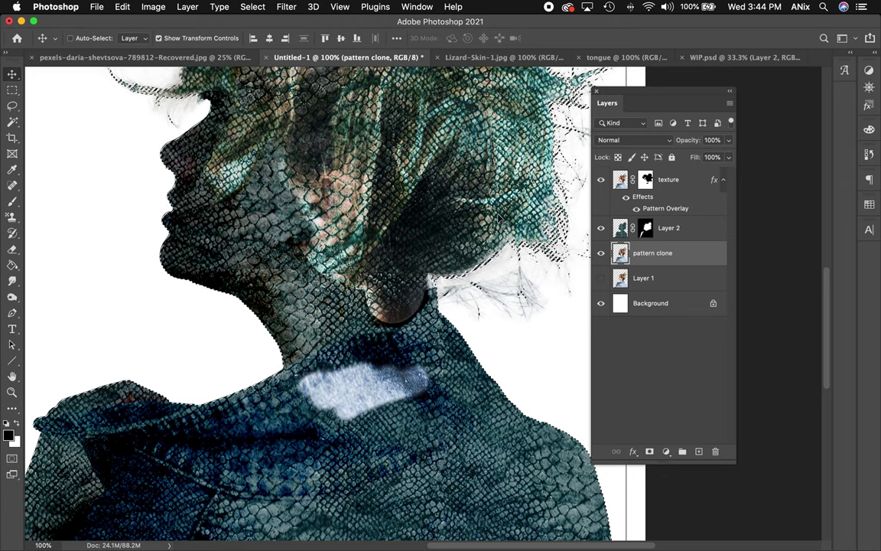
pyautogui.press('super+minus')
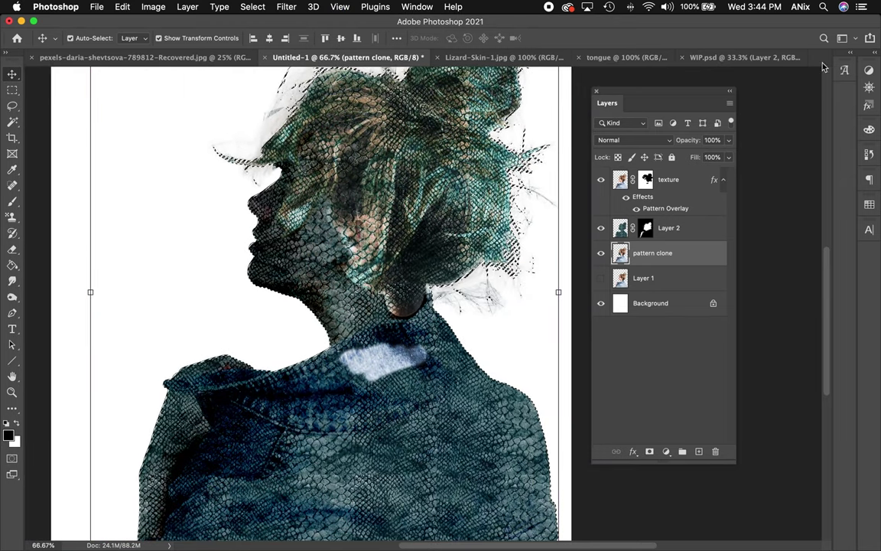
pyautogui.click(755, 59)
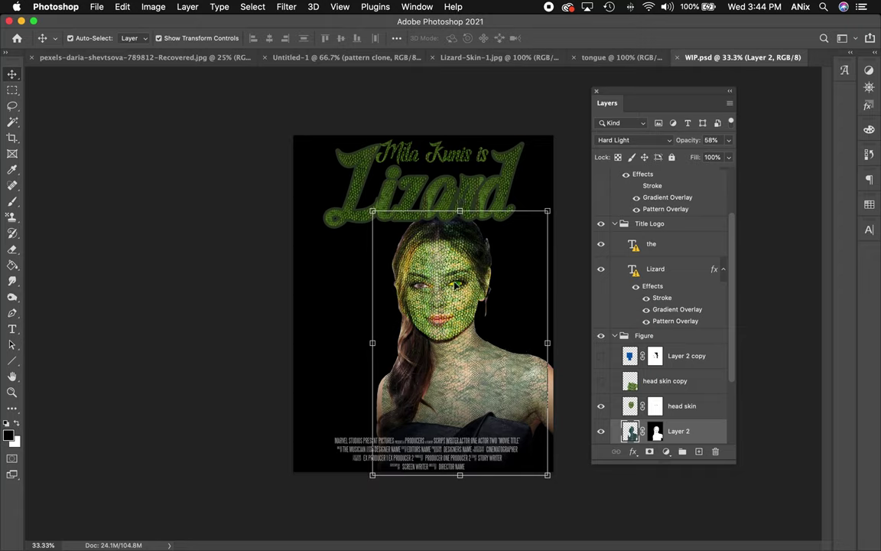
pyautogui.click(457, 58)
pyautogui.click(319, 55)
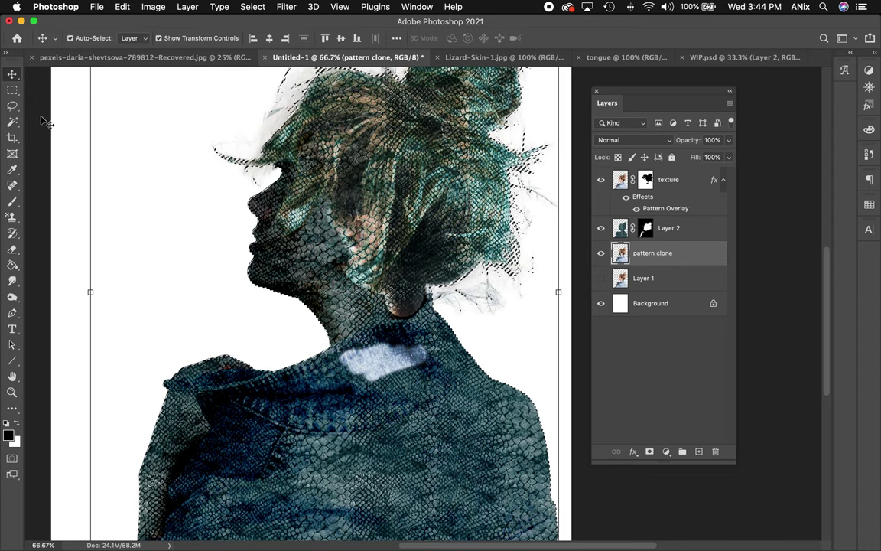
# Set up the Color Replacement tool with a 150 px brush in Hue mode, and hide Layer 2 to expose the hair.
pyautogui.click(14, 204)
pyautogui.rightClick(15, 205)
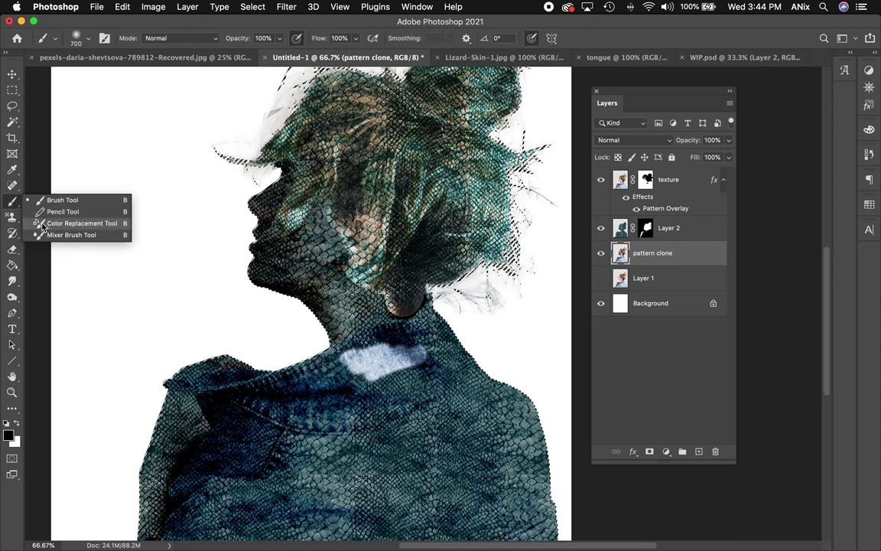
pyautogui.click(104, 225)
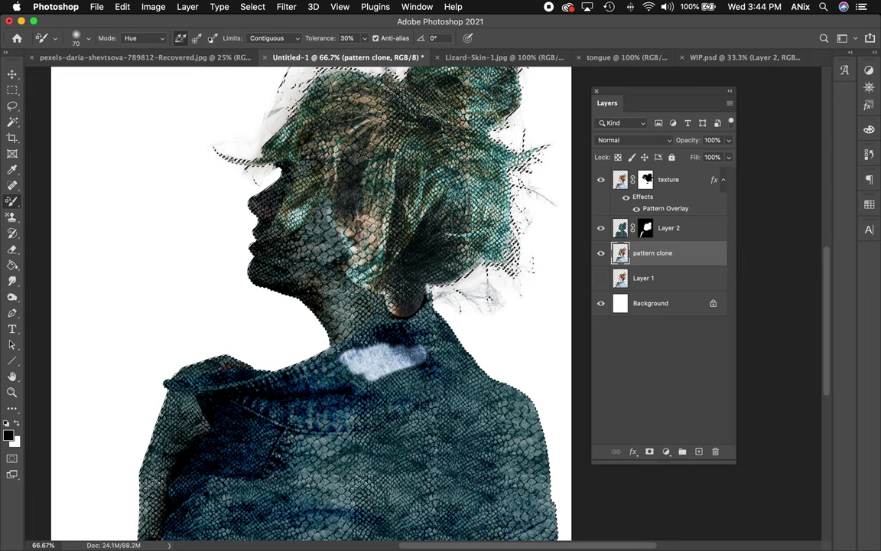
pyautogui.press(']')
pyautogui.press(']')
pyautogui.press(']')
pyautogui.press(']')
pyautogui.press(']')
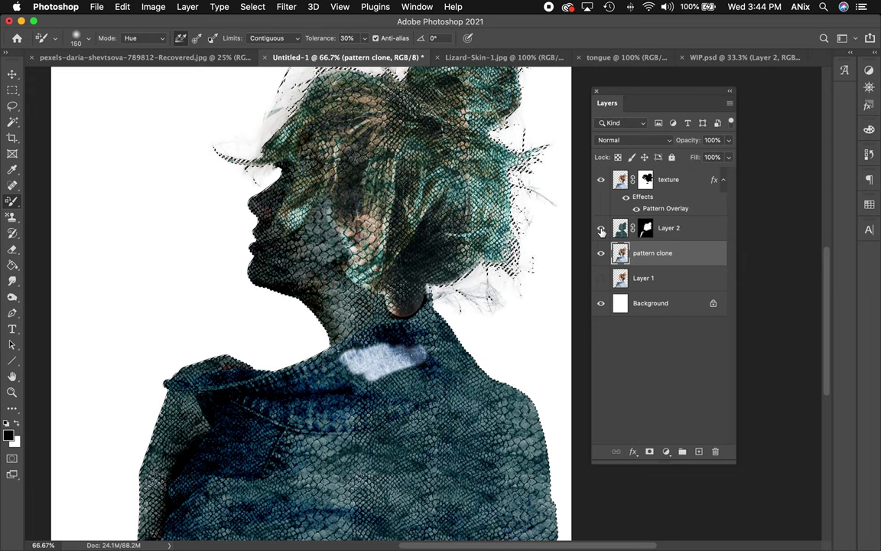
pyautogui.click(601, 229)
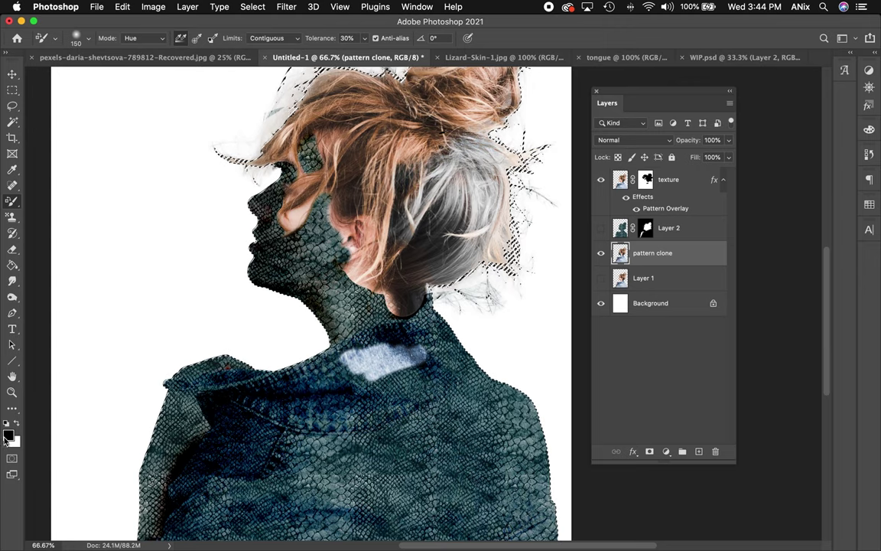
# Sample dark navy #000126 from the scaly jacket as the foreground colour and recolour the hair with the Color Replacement tool.
pyautogui.press('i')
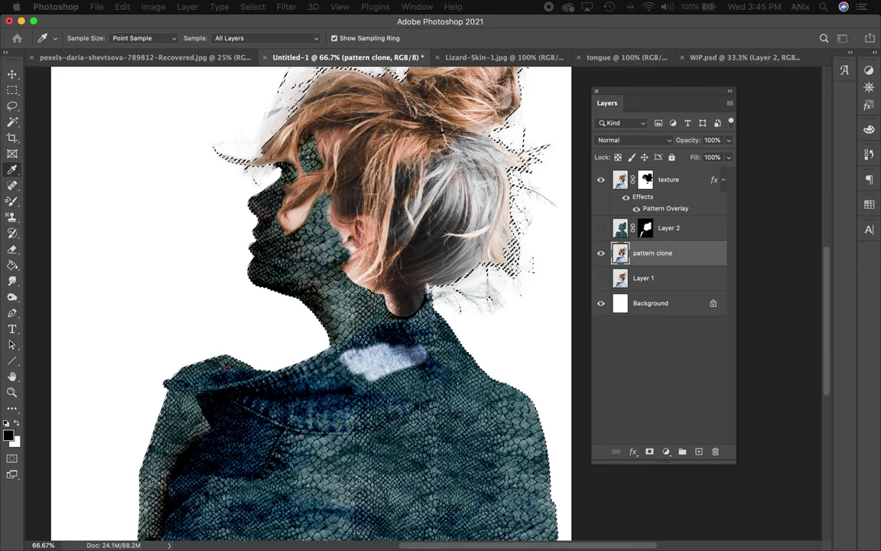
pyautogui.click(9, 435)
pyautogui.moveTo(548, 204); pyautogui.dragTo(626, 99)
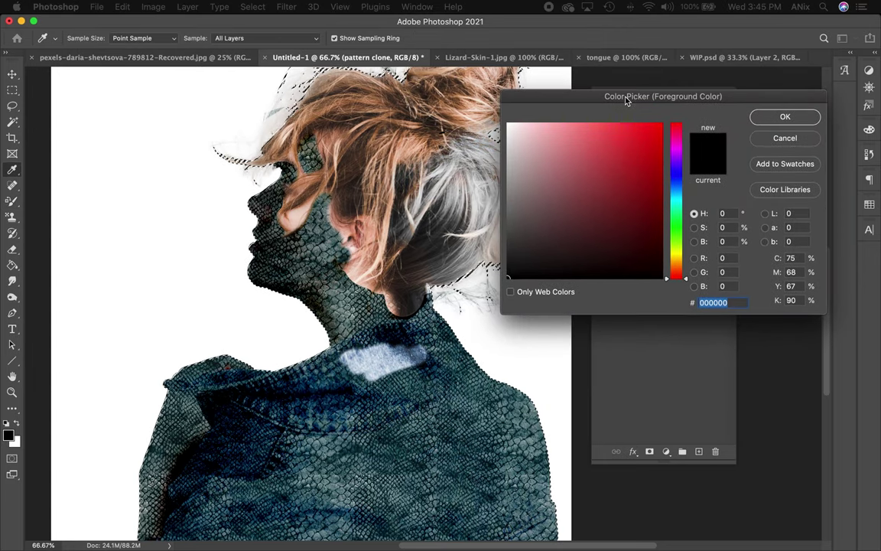
pyautogui.click(372, 392)
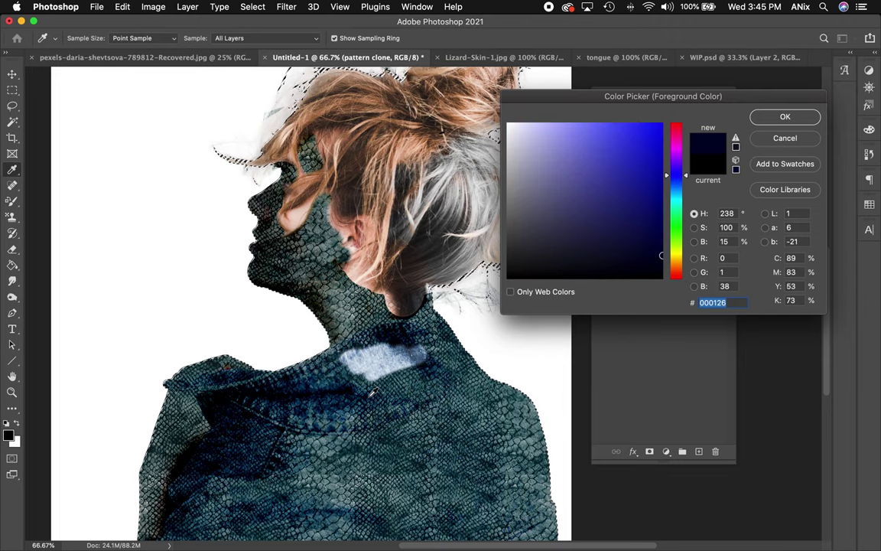
pyautogui.click(785, 116)
pyautogui.press('b')
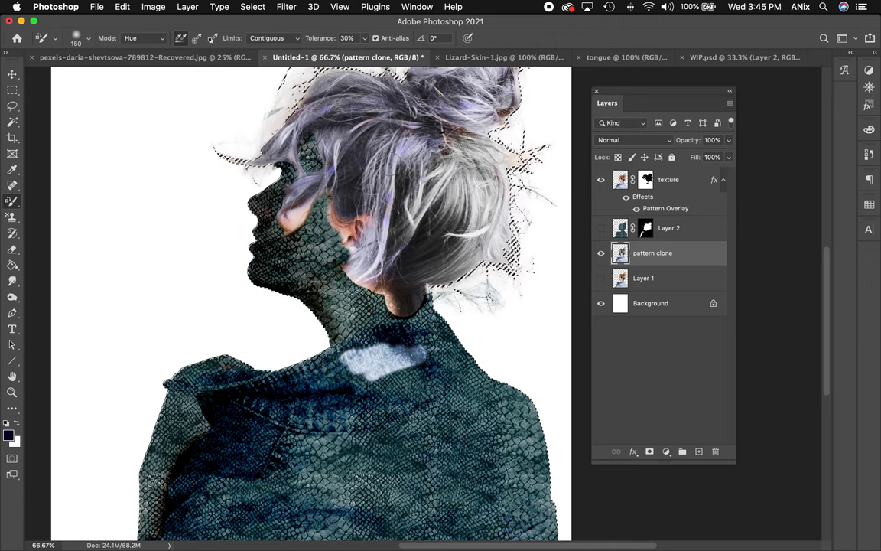
# Select the lizard in the tongue document with Select Subject and subtract its head and body with the Lasso, leaving the tongue selected.
pyautogui.click(594, 59)
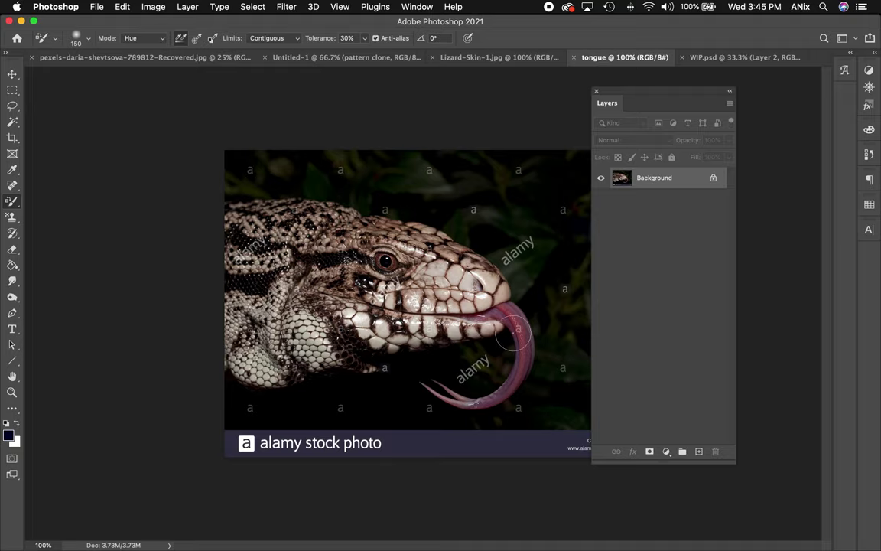
pyautogui.click(252, 8)
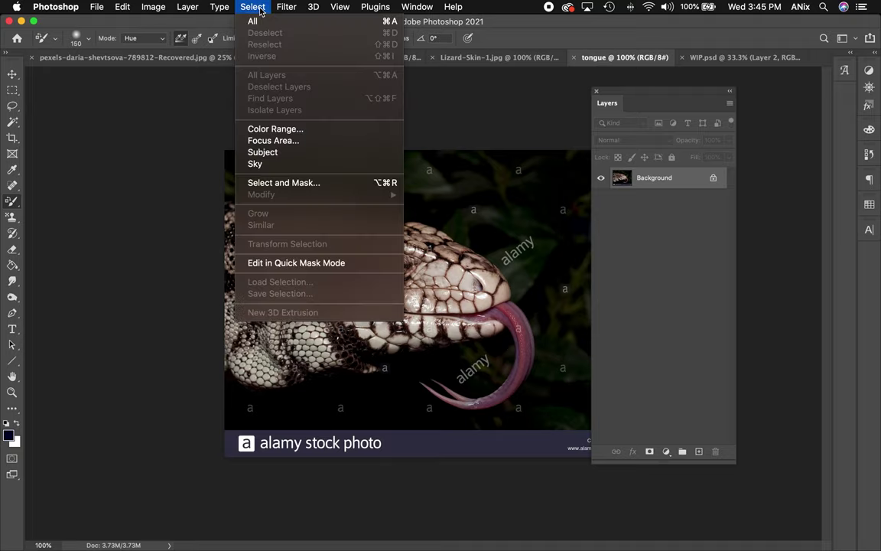
pyautogui.click(288, 156)
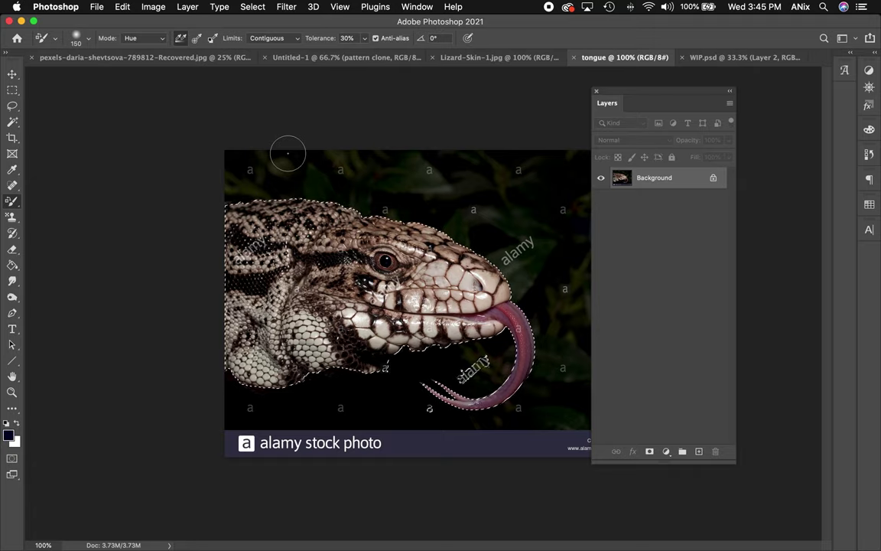
pyautogui.click(12, 105)
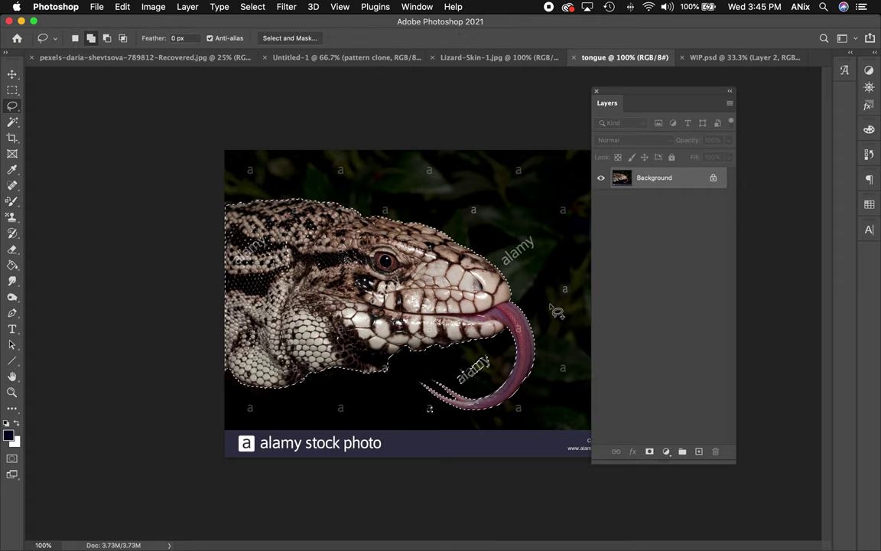
pyautogui.press('alt')
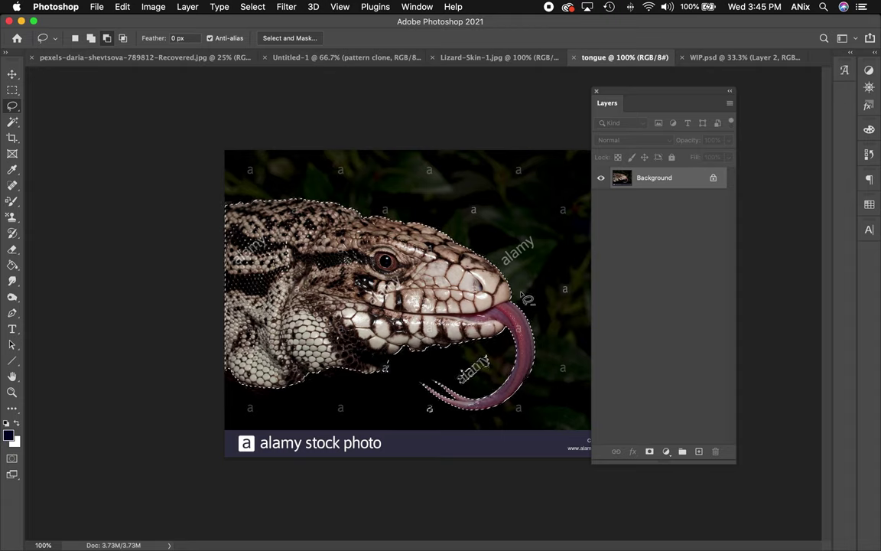
pyautogui.moveTo(518, 290)
pyautogui.mouseDown()
pyautogui.moveTo(517, 306)
pyautogui.moveTo(429, 375)
pyautogui.moveTo(345, 410)
pyautogui.moveTo(208, 388)
pyautogui.moveTo(228, 183)
pyautogui.moveTo(466, 203)
pyautogui.moveTo(529, 291)
pyautogui.moveTo(527, 301)
pyautogui.mouseUp()
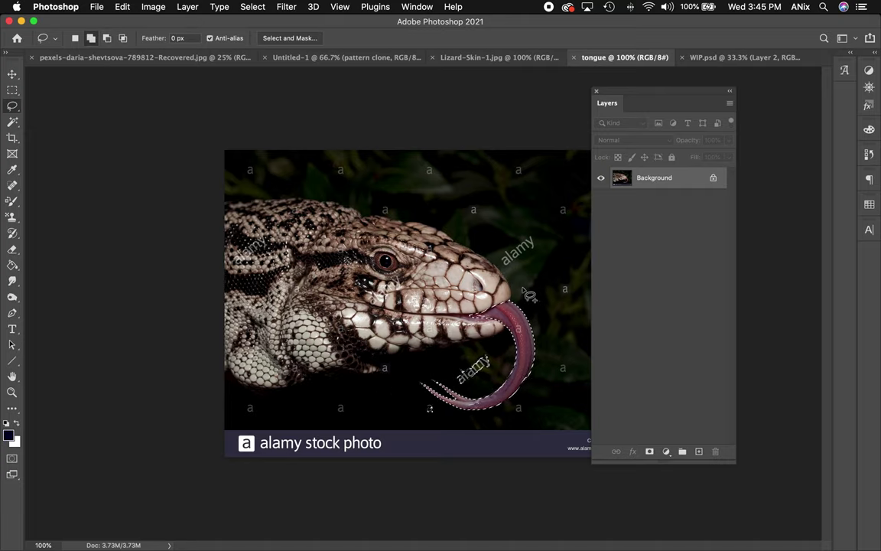
# Bring the selected tongue into Untitled-1 in front of the woman's mouth and erase the stray watermark remnants around it.
pyautogui.click(13, 74)
pyautogui.moveTo(523, 323); pyautogui.dragTo(282, 61)
pyautogui.moveTo(260, 165)
pyautogui.mouseDown()
pyautogui.moveTo(246, 230)
pyautogui.moveTo(260, 255)
pyautogui.moveTo(226, 230)
pyautogui.moveTo(180, 260)
pyautogui.mouseUp()
pyautogui.click(12, 249)
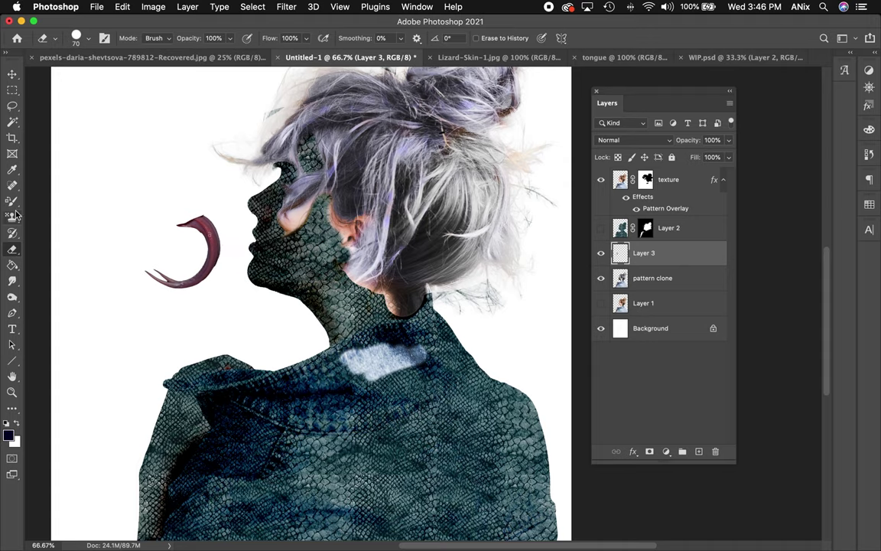
# Rotate the tongue on Layer 3 by about -179°, and flip and scale it to about -95% over the woman's mouth.
pyautogui.click(12, 74)
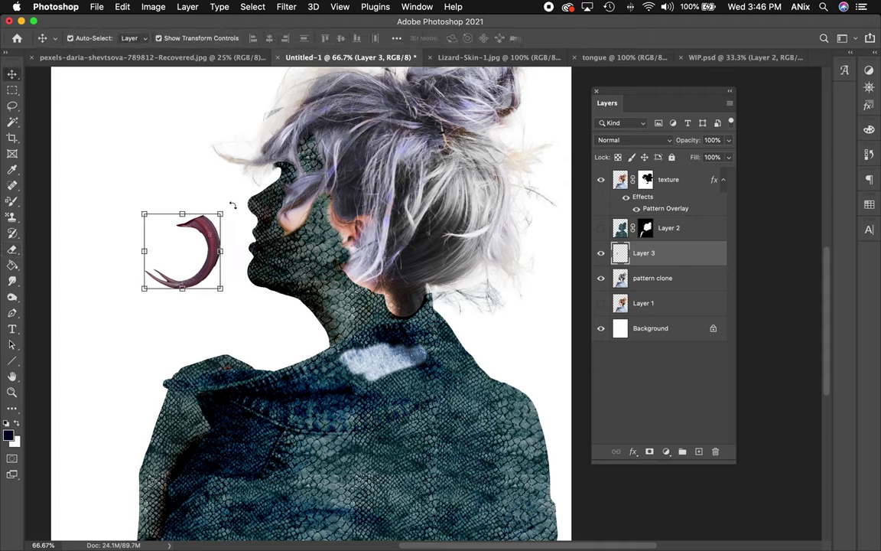
pyautogui.moveTo(227, 204); pyautogui.dragTo(144, 289)
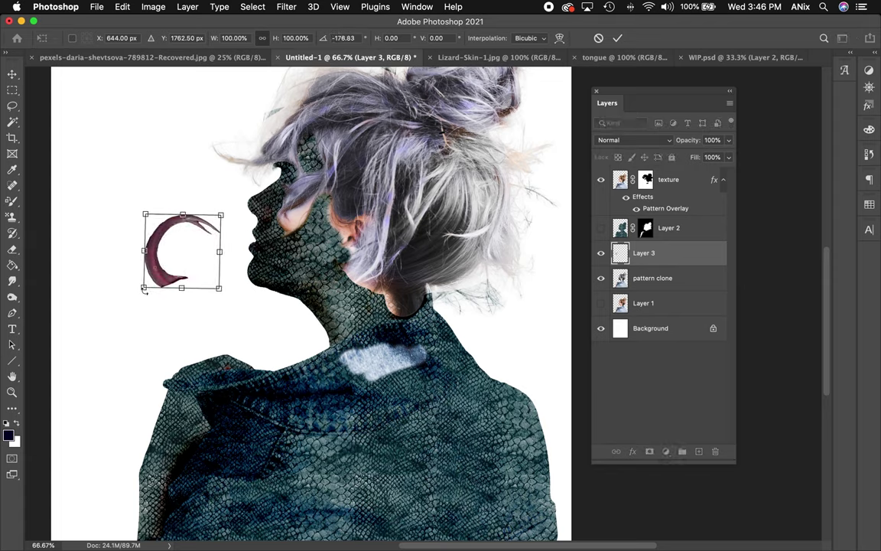
pyautogui.press('Return')
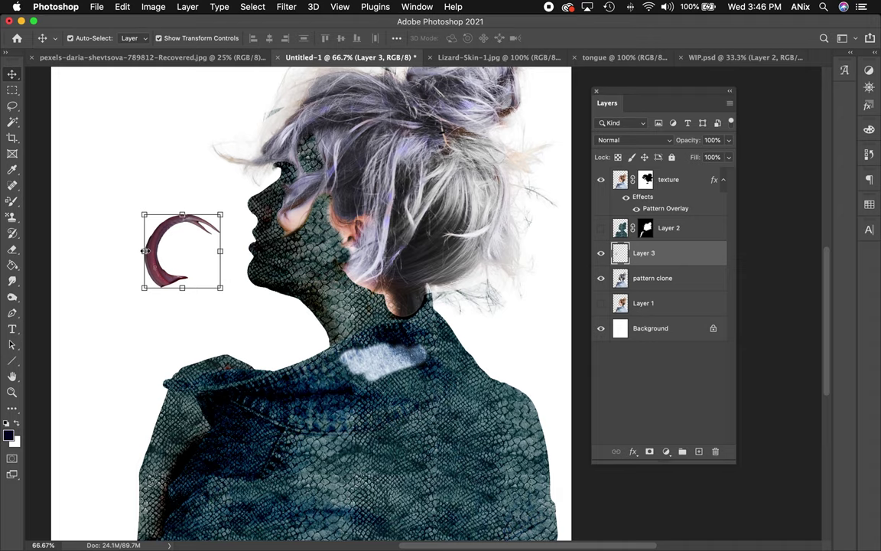
pyautogui.moveTo(145, 251); pyautogui.dragTo(251, 232)
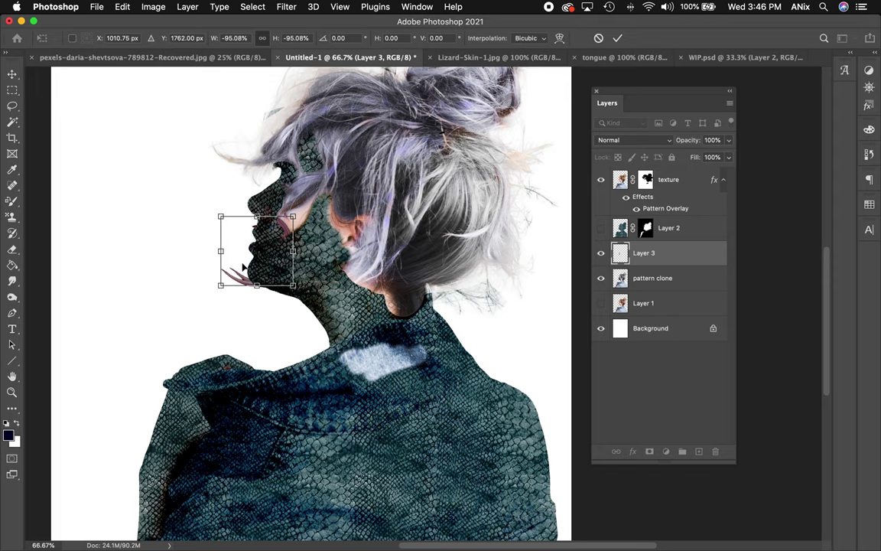
pyautogui.press('Return')
# Scale the tongue down further and try it in a position over the woman's cheek.
pyautogui.hotkey('ctrl', 't')
pyautogui.moveTo(257, 284); pyautogui.dragTo(222, 243)
pyautogui.press('Return')
pyautogui.moveTo(171, 287); pyautogui.dragTo(257, 234)
pyautogui.moveTo(181, 258); pyautogui.dragTo(318, 268)
pyautogui.press('Return')
pyautogui.moveTo(238, 263); pyautogui.dragTo(200, 263)
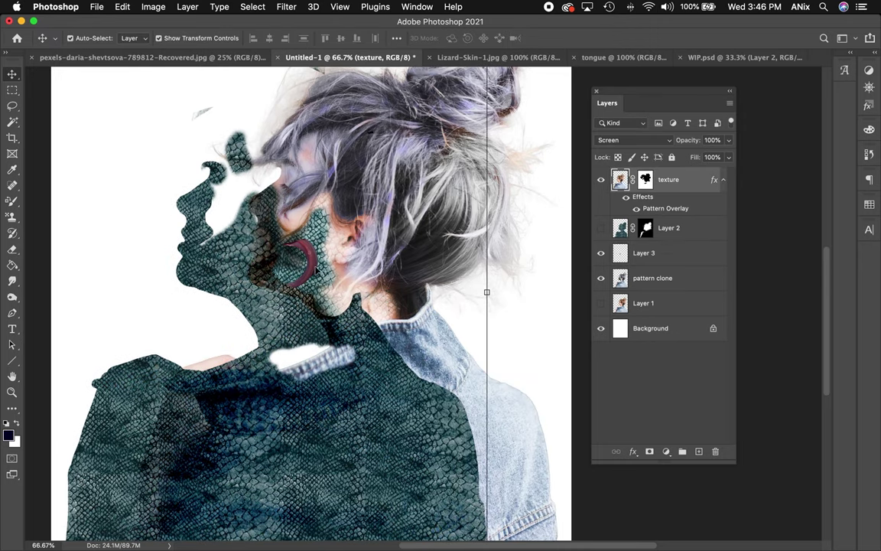
# Move the tongue on Layer 3 off the cheek into the white area in front of the woman's face.
pyautogui.click(644, 253)
pyautogui.hotkey('ctrl', 't')
pyautogui.moveTo(312, 253); pyautogui.dragTo(135, 249)
pyautogui.press('Return')
# Move the shifted texture layer back into alignment over the woman's face and body.
pyautogui.click(211, 259)
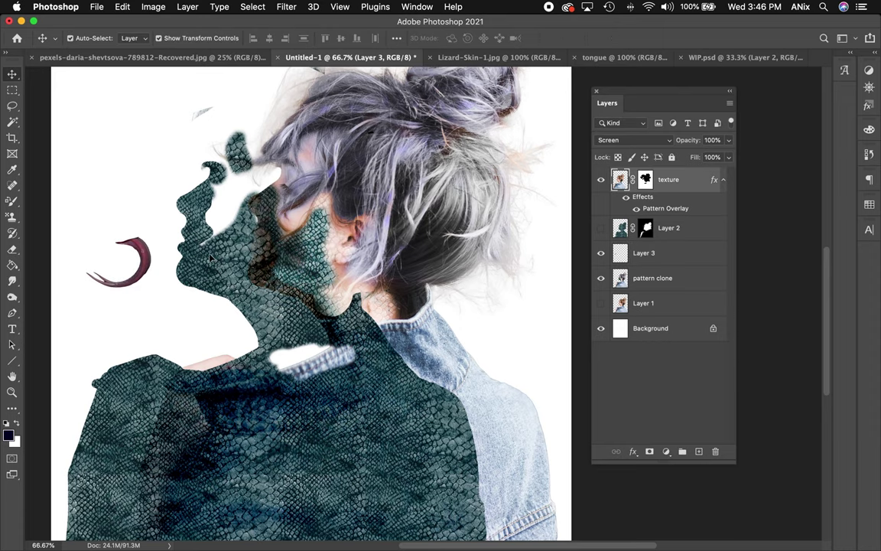
pyautogui.moveTo(258, 259); pyautogui.dragTo(275, 246)
pyautogui.press('super+z')
# Rotate the tongue by about 83° and place its base at the woman's lips with the forked tip curling upward, leaving no layer selected.
pyautogui.click(144, 264)
pyautogui.moveTo(145, 261); pyautogui.dragTo(224, 306)
pyautogui.moveTo(230, 264); pyautogui.dragTo(270, 234)
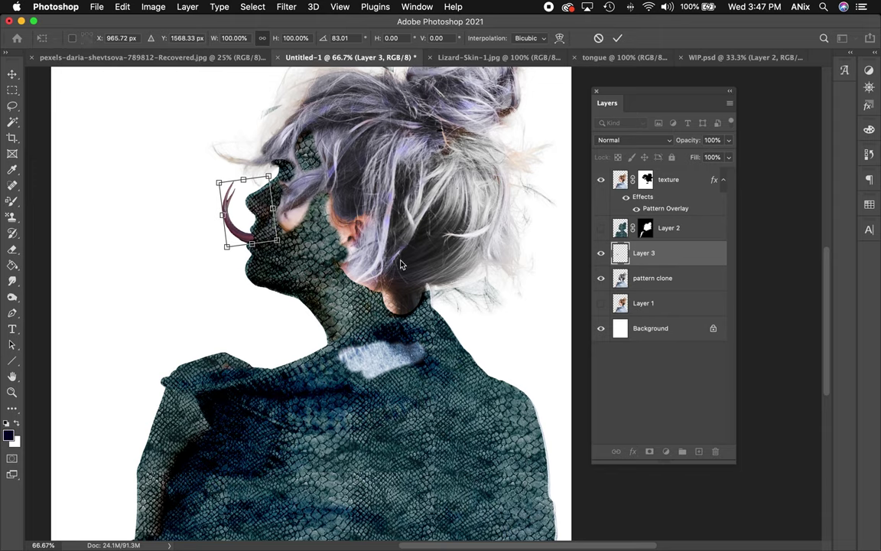
pyautogui.press('Return')
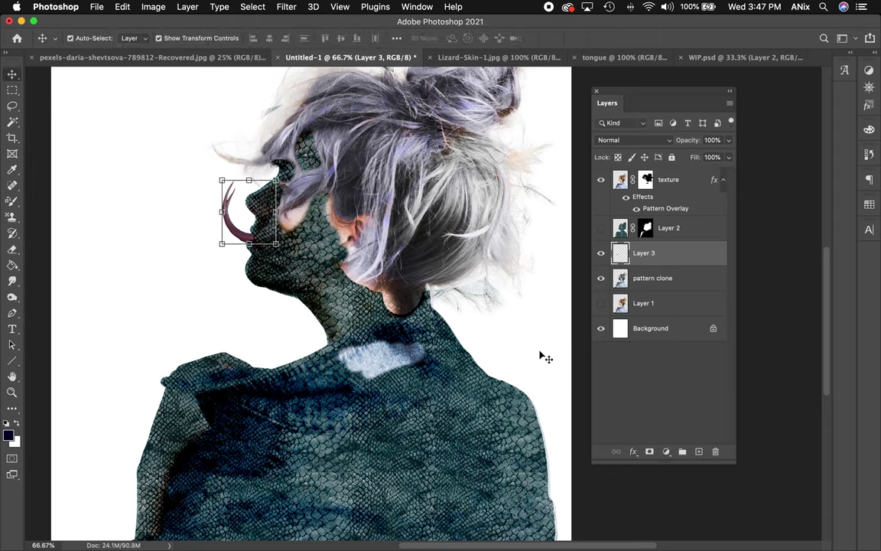
pyautogui.click(171, 245)
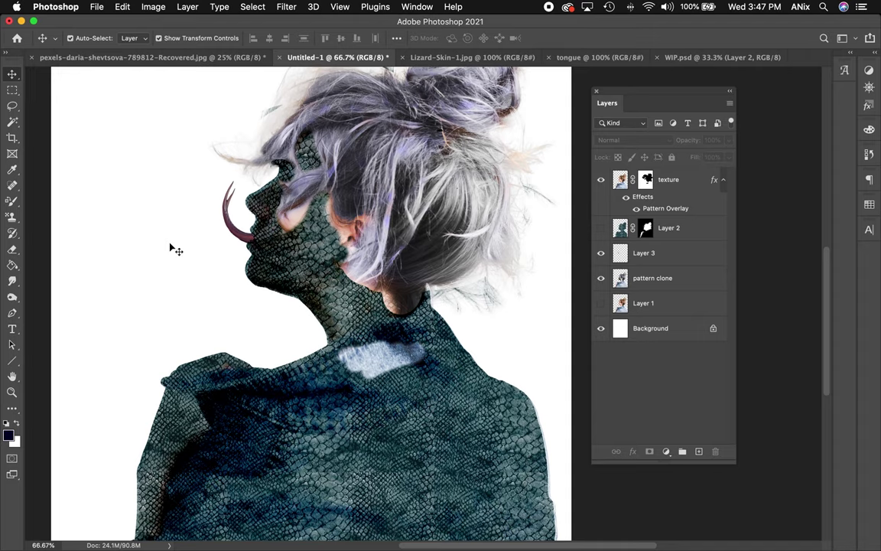
pyautogui.press('super+minus')
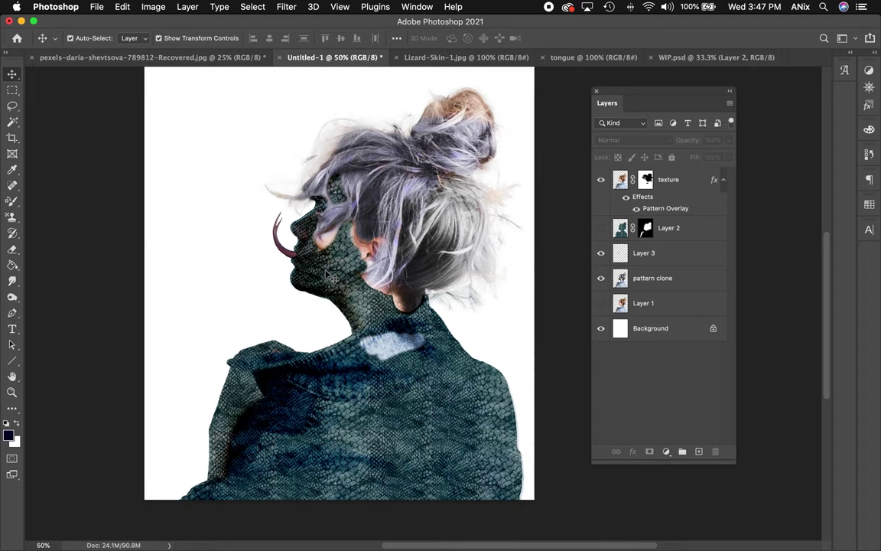